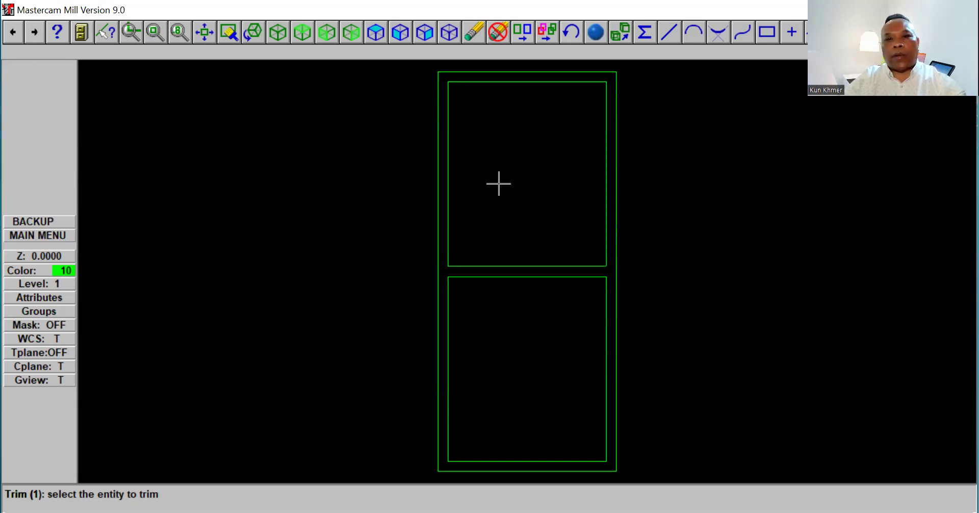
Start a pocket toolpath and chain the two inner rectangles, the lower one first, as its boundaries.
left_click(510, 266)
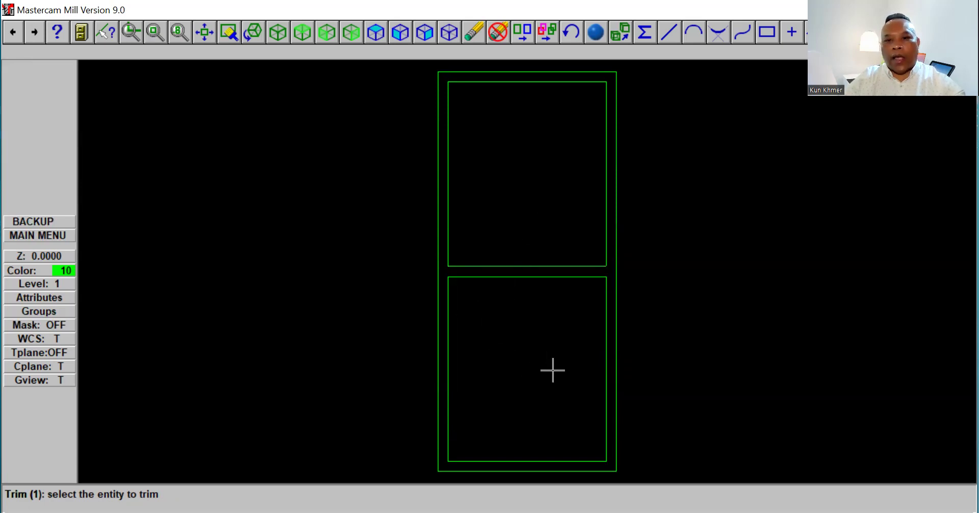
left_click(63, 234)
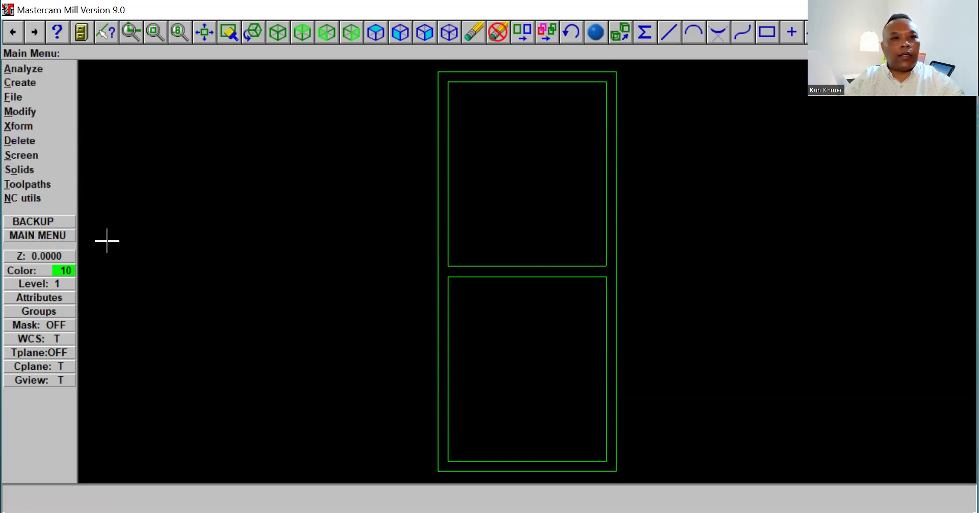
left_click(51, 186)
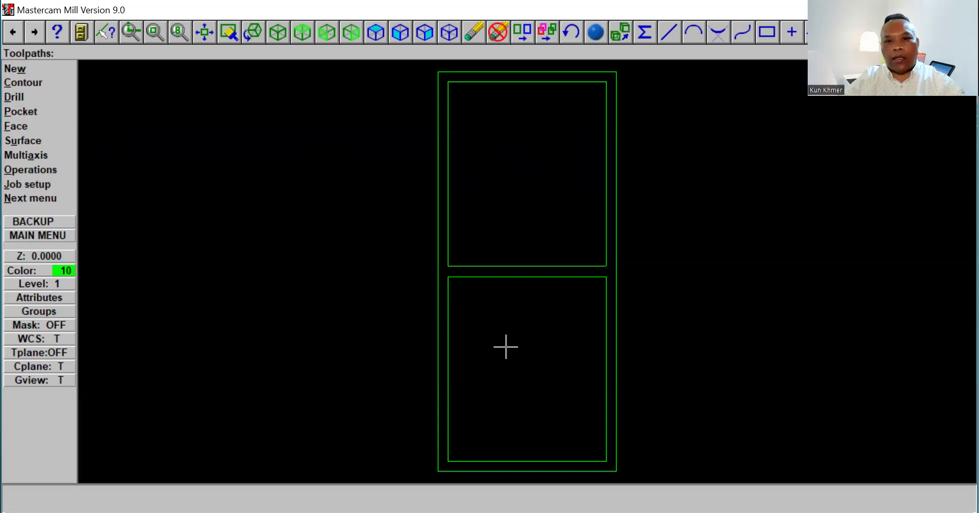
left_click(41, 112)
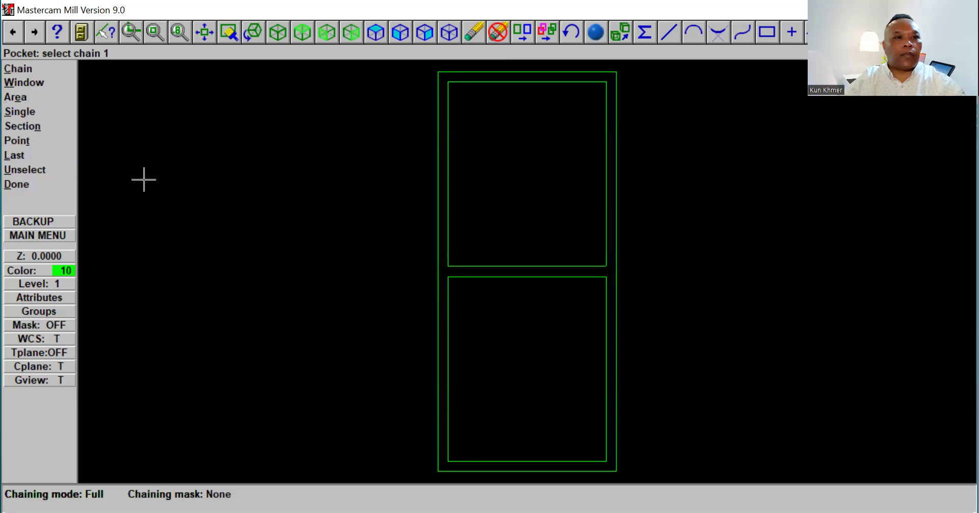
left_click(31, 72)
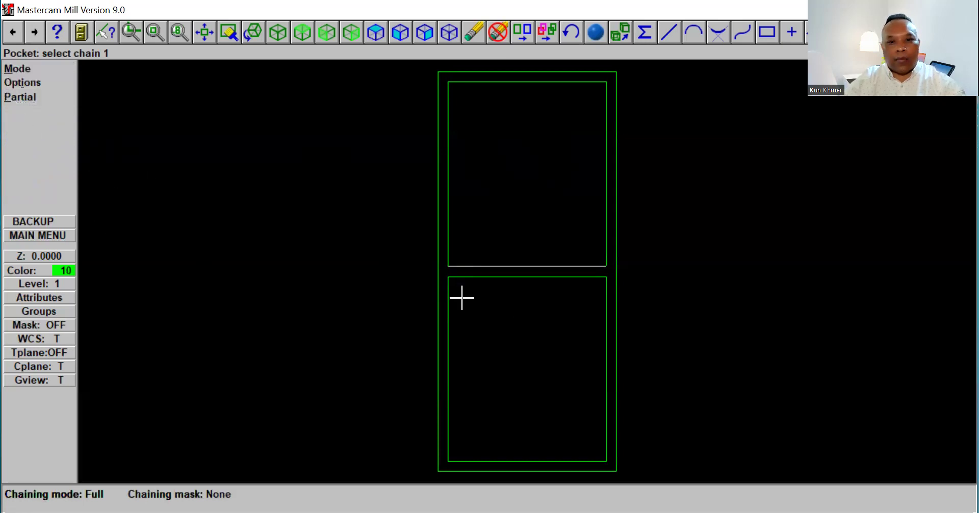
left_click(448, 448)
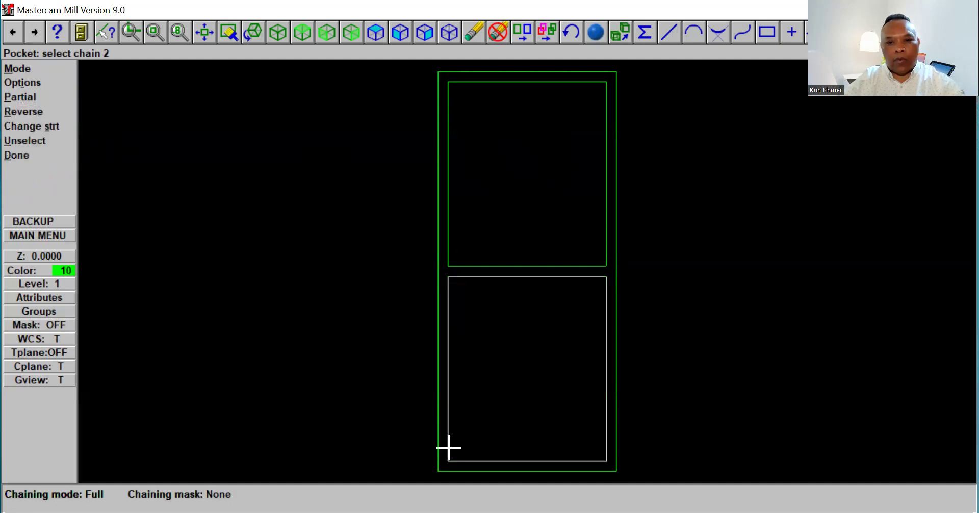
left_click(448, 249)
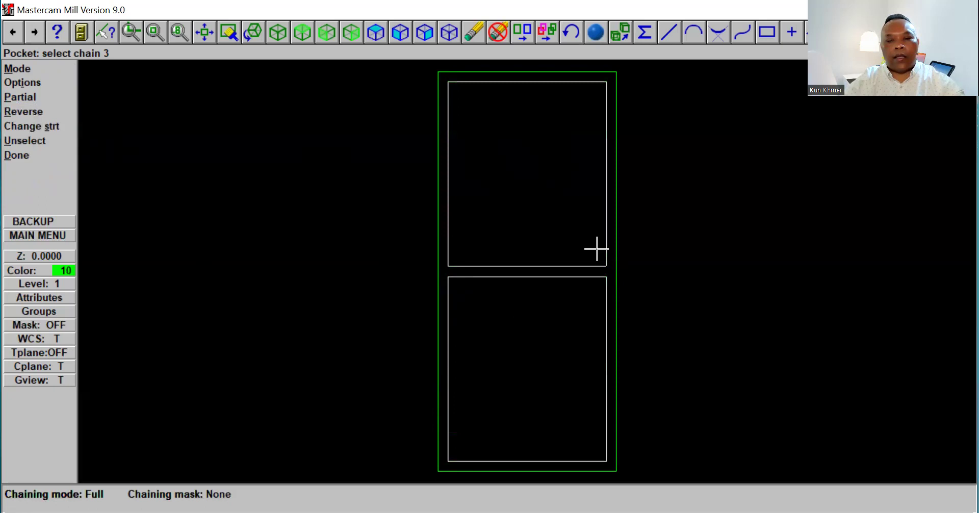
left_click(38, 154)
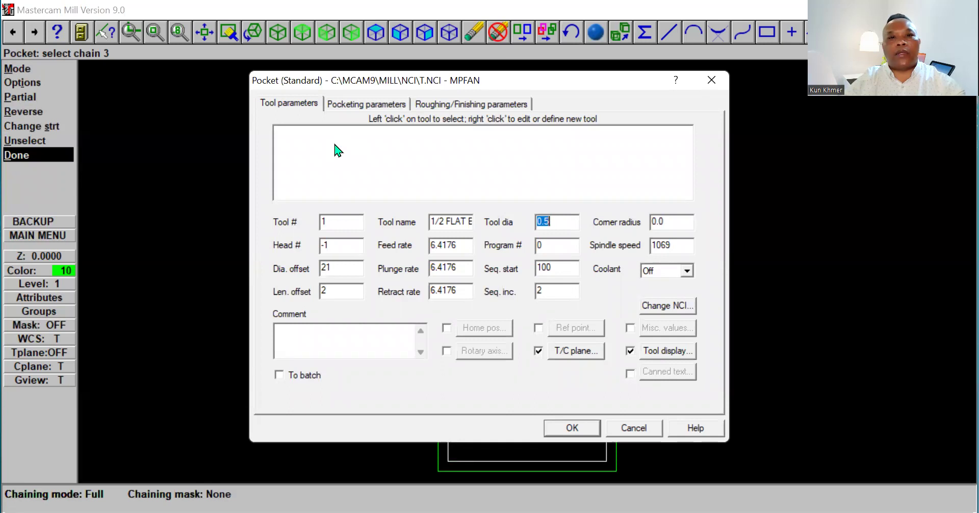
Add the 1/4 FLAT ENDMILL (0.2500 in.) from the tool library to the pocket operation.
right_click(336, 143)
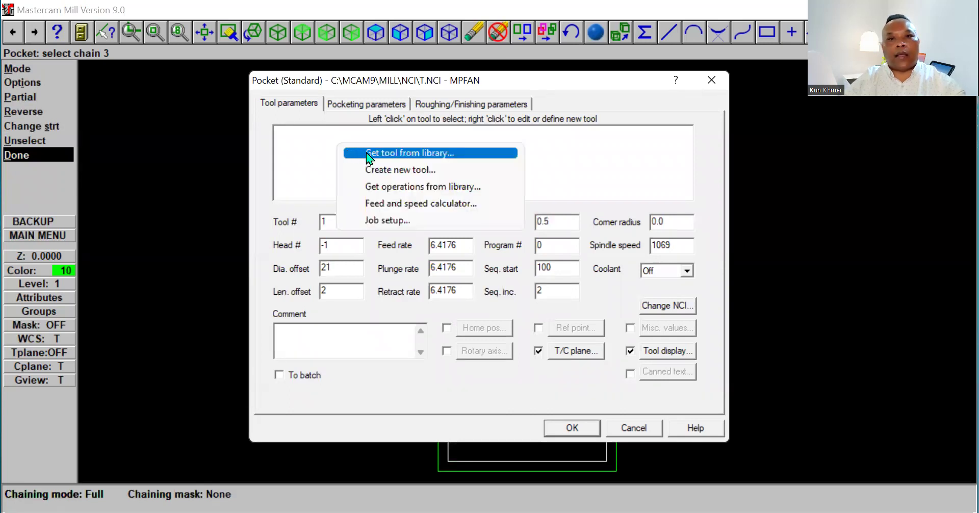
left_click(400, 154)
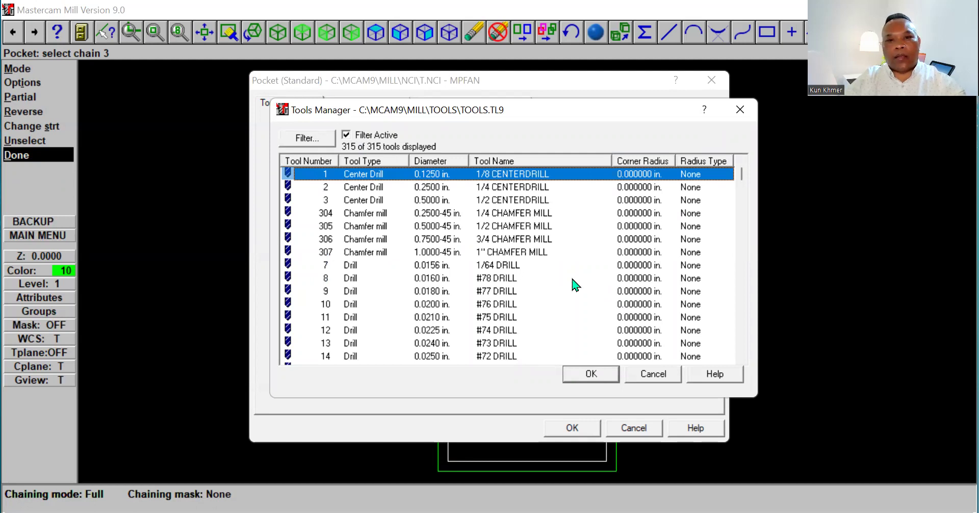
scroll(574, 286, "down", 7)
scroll(571, 288, "down", 20)
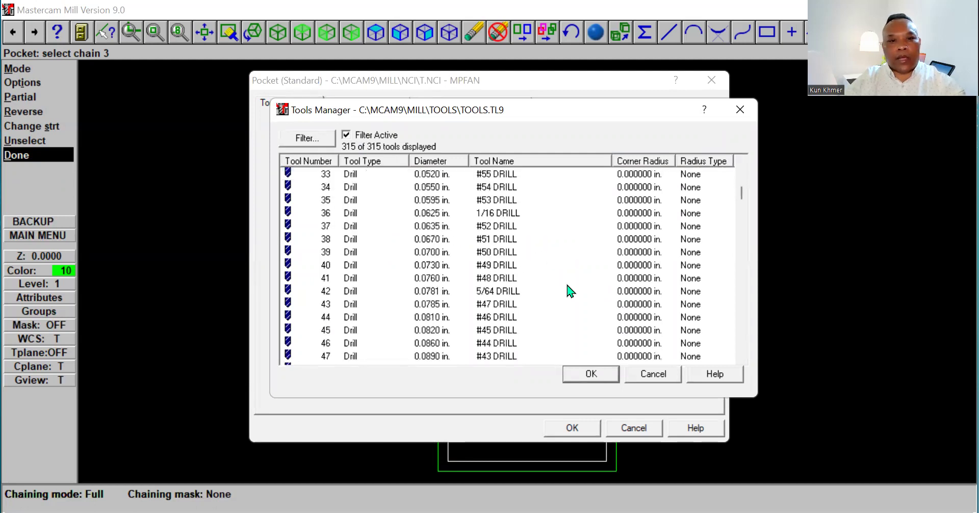
scroll(567, 294, "down", 15)
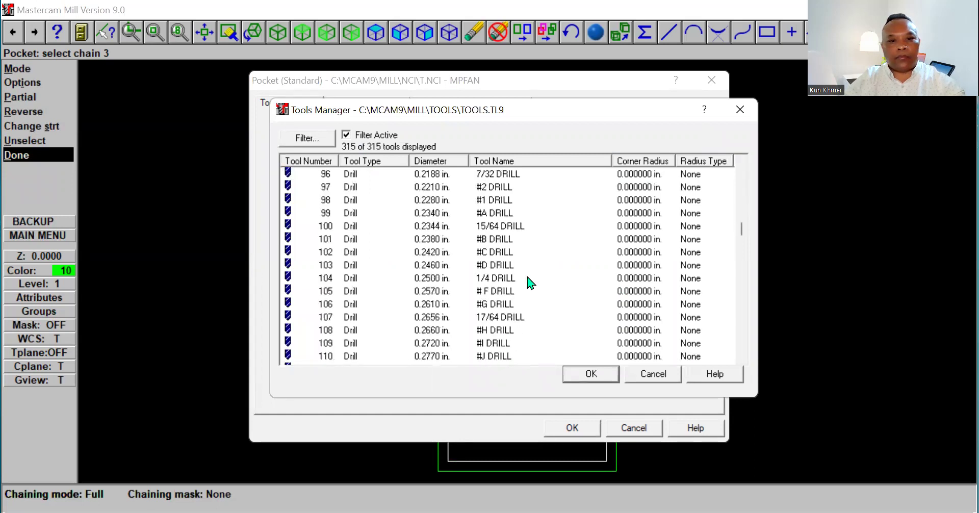
scroll(525, 283, "down", 20)
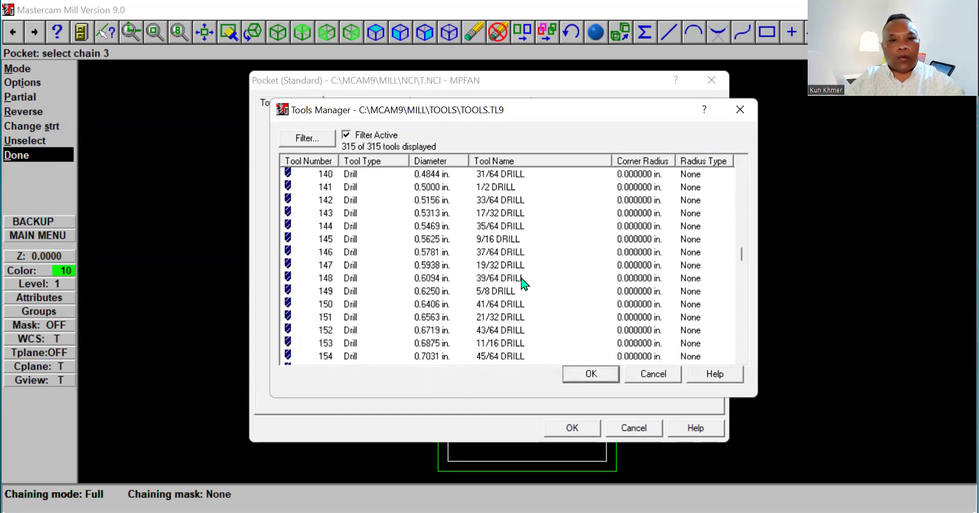
scroll(521, 284, "down", 1)
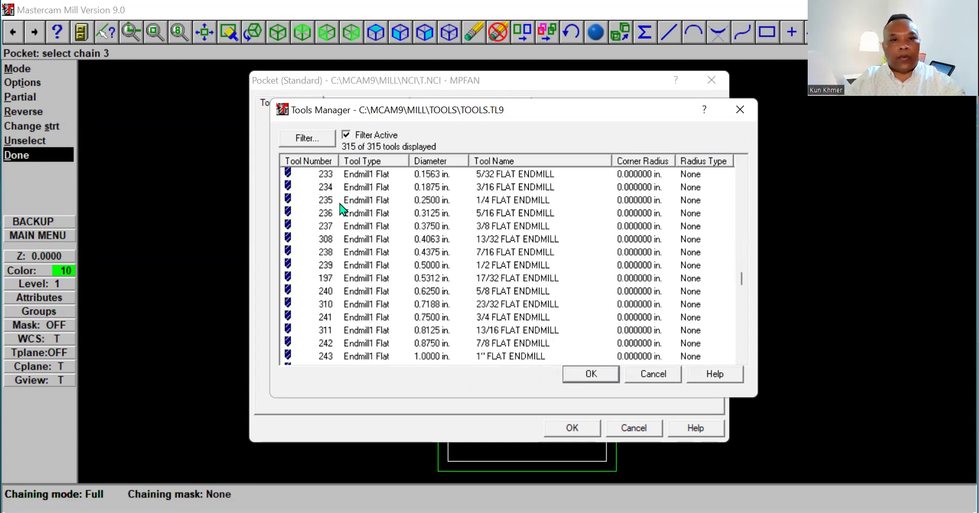
left_click(500, 204)
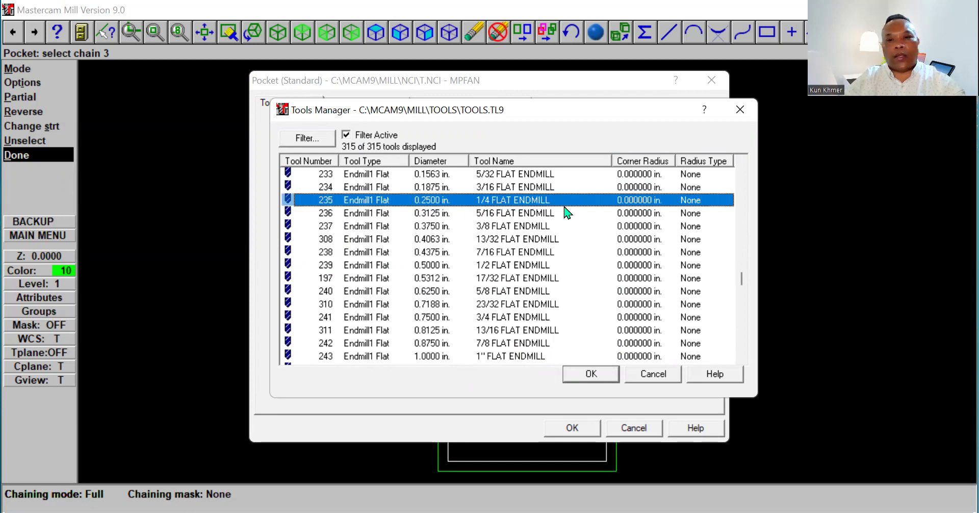
left_click(592, 373)
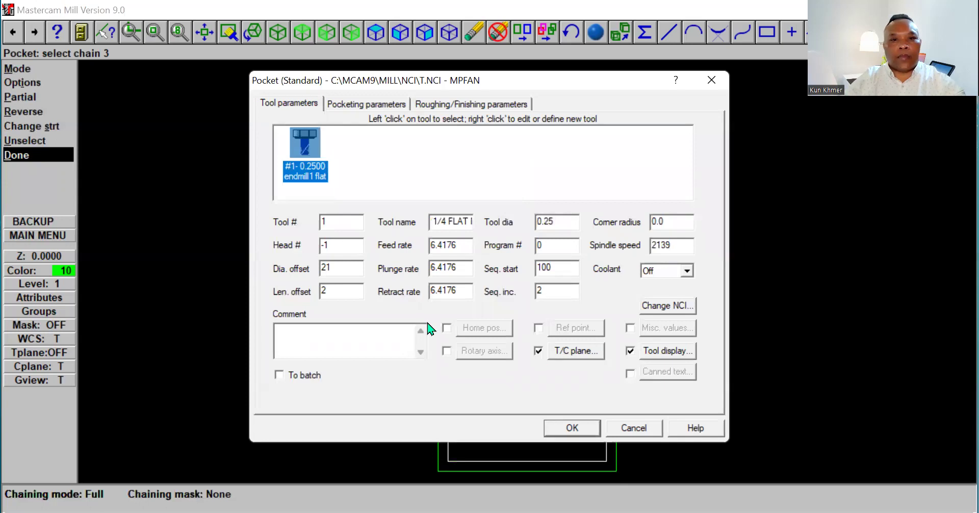
Enter the comment "1, Pocket" for the operation.
left_click(308, 339)
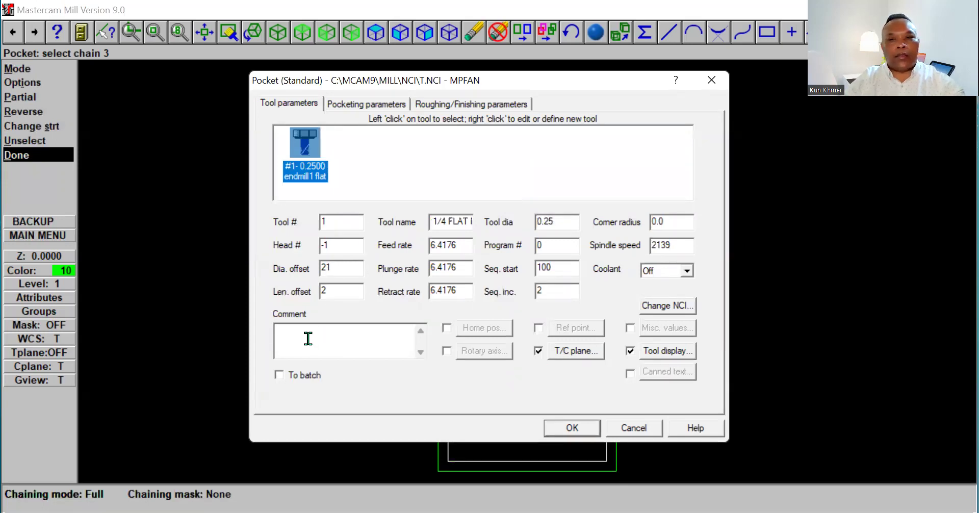
type("1")
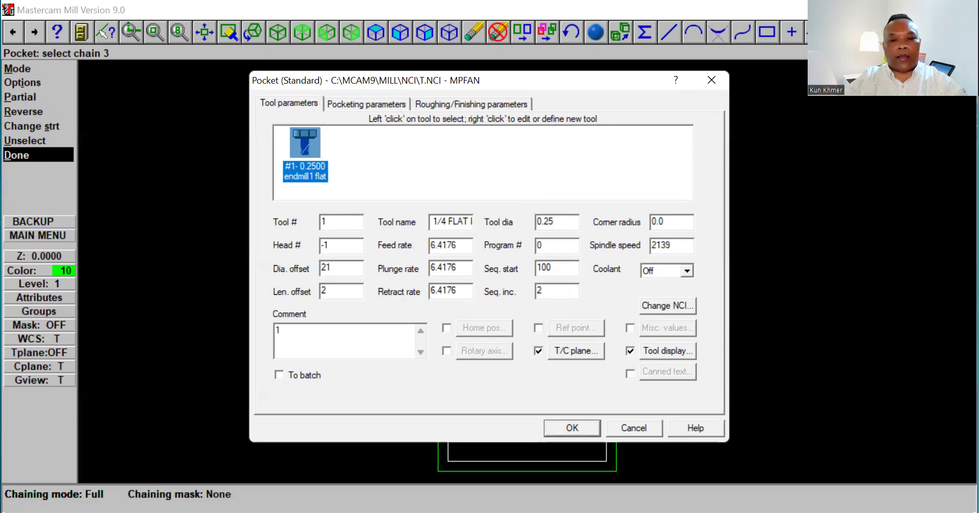
type(". Pocket")
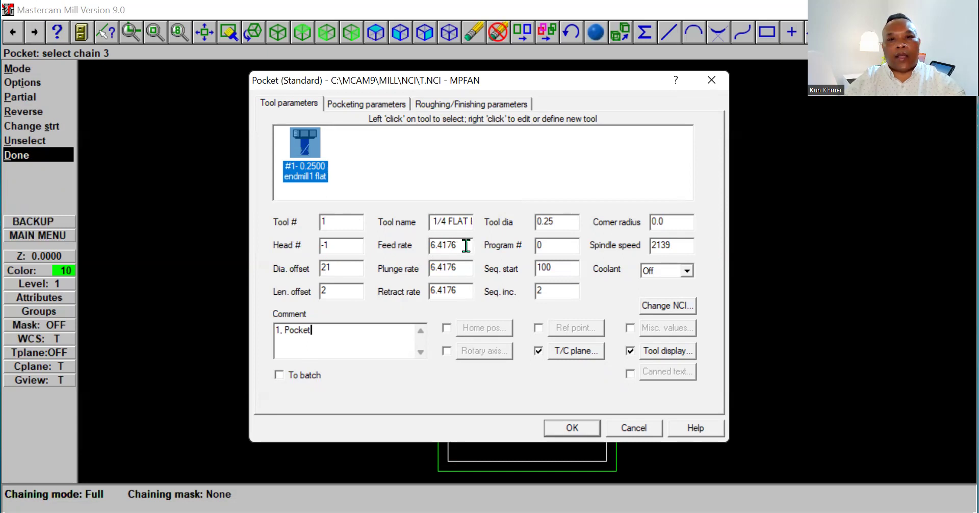
Set the tool's feed rate to 400, plunge rate to 300 and retract rate to 200.
double_click(448, 245)
type("400")
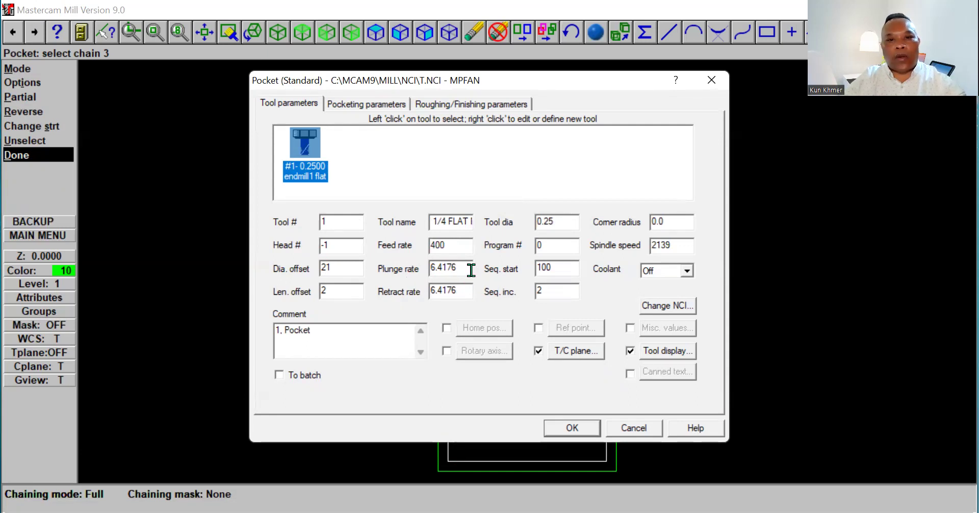
key("Tab")
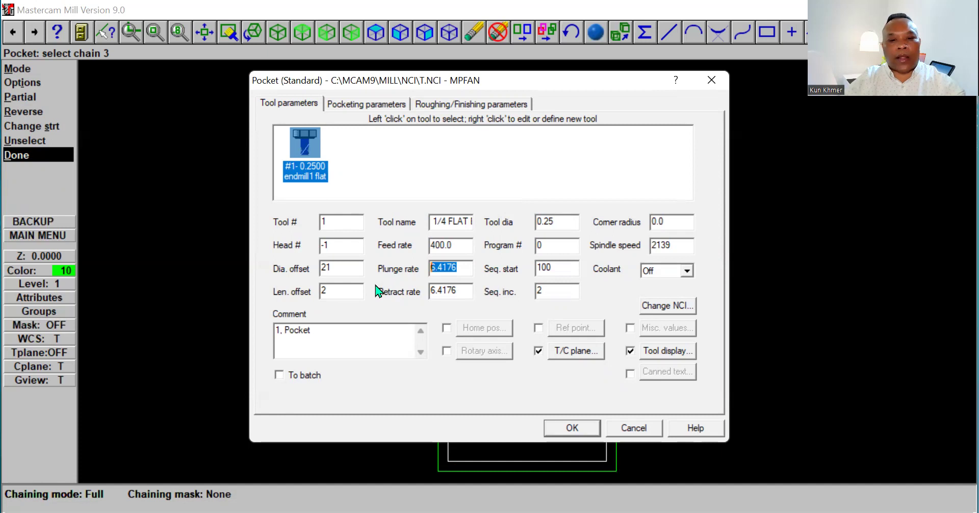
type("3")
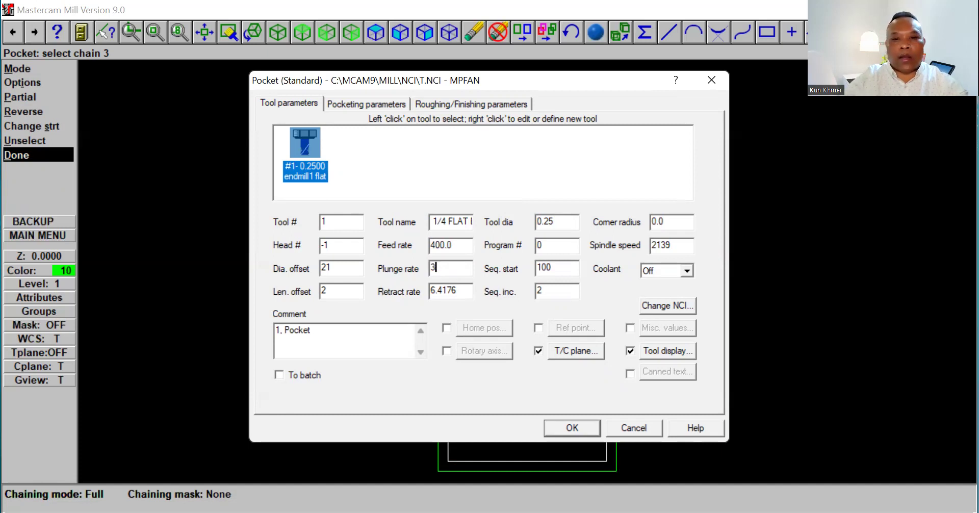
type("00")
key("Tab")
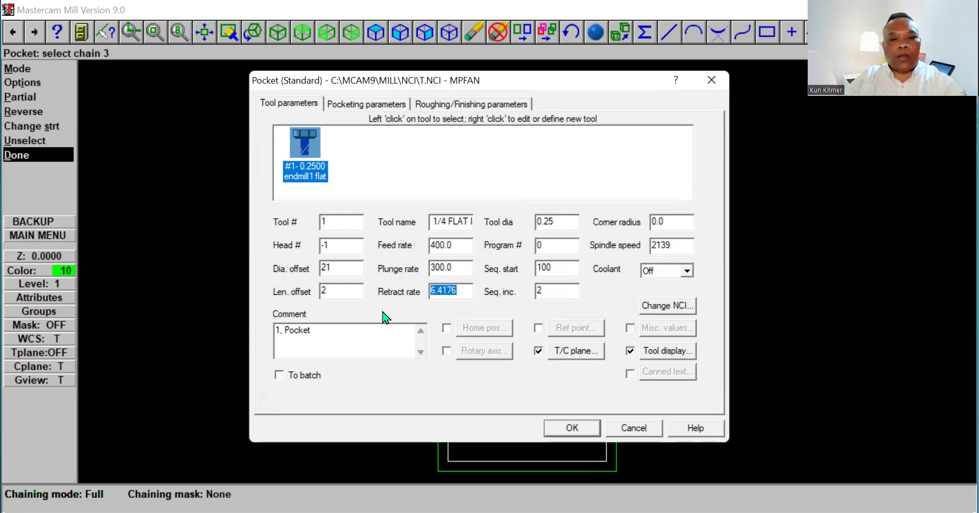
type("200")
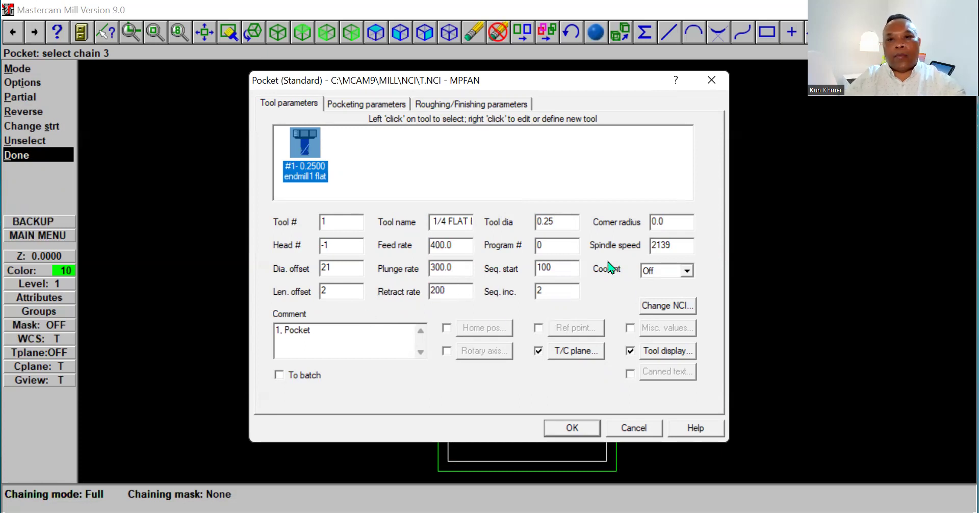
Set the tool's spindle speed to 1800 and check the available coolant options.
left_click_drag(684, 245, 622, 269)
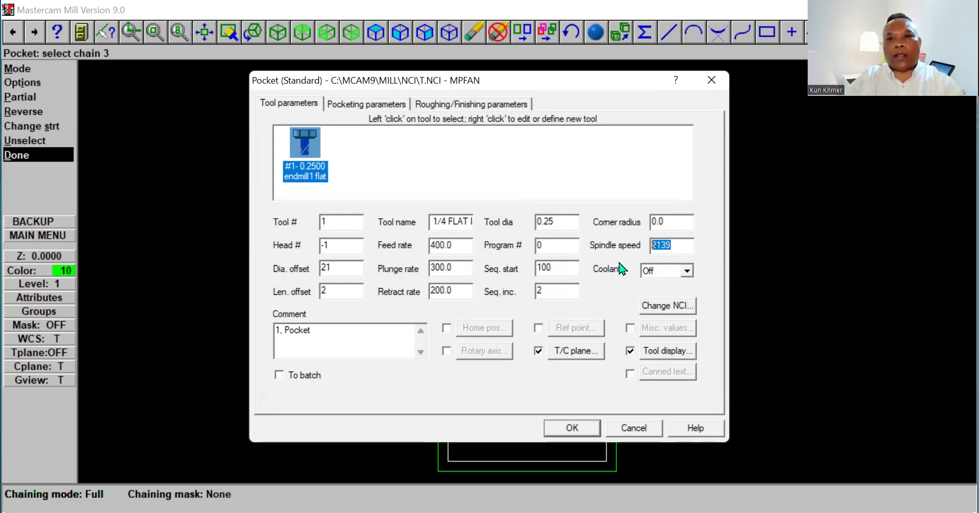
type("1800")
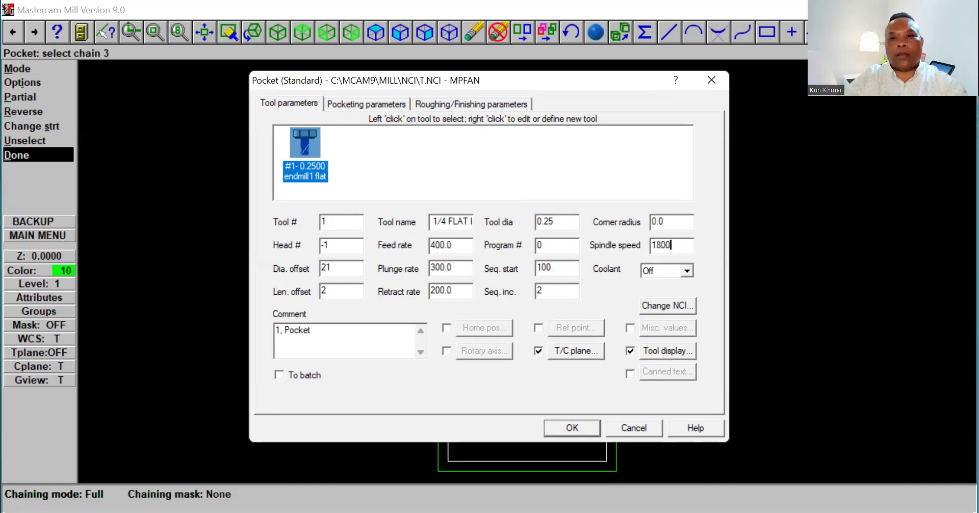
left_click(689, 275)
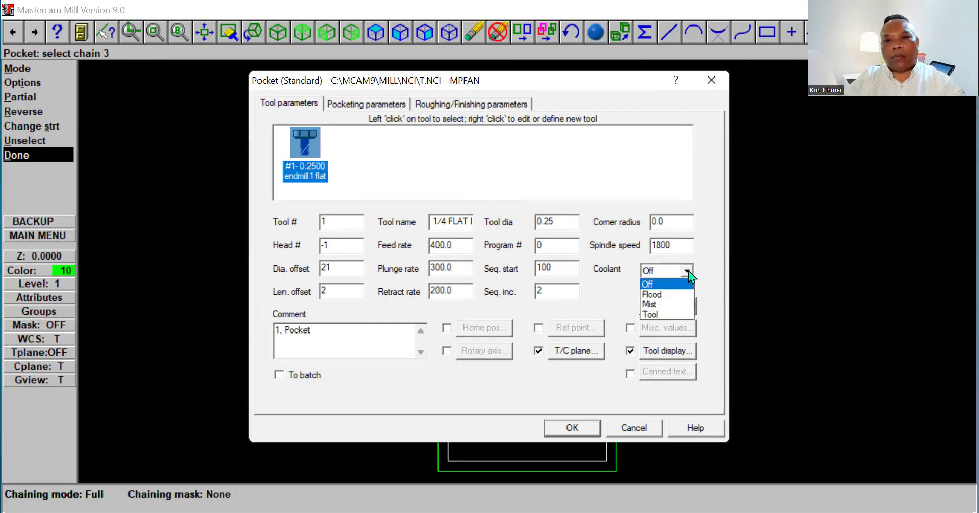
left_click(688, 272)
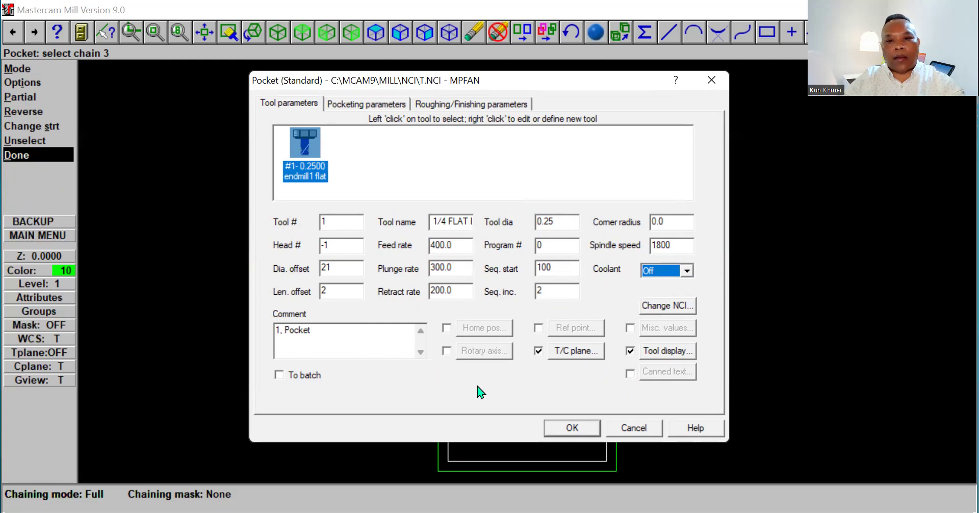
Enable the clearance height in the pocketing parameters and set the top of stock to 0.75 and the depth to 0.25.
left_click(352, 107)
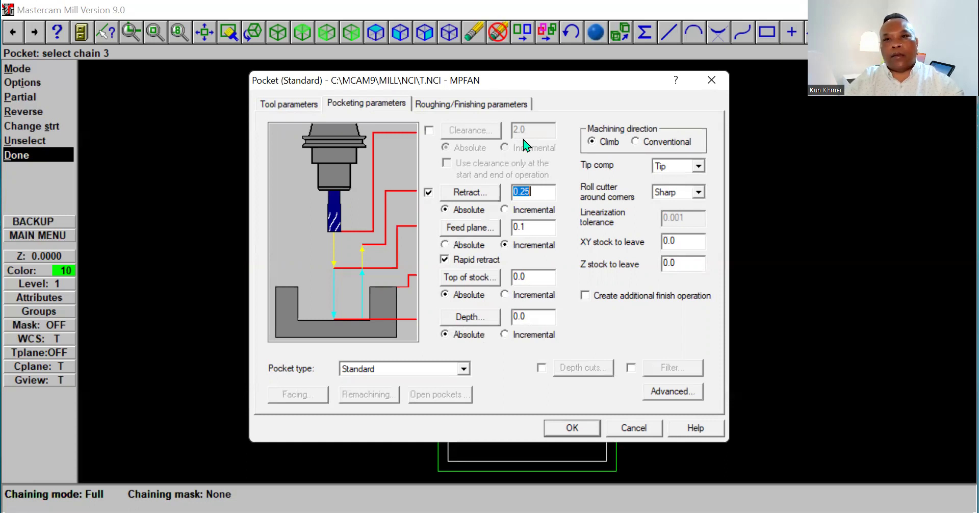
left_click(429, 131)
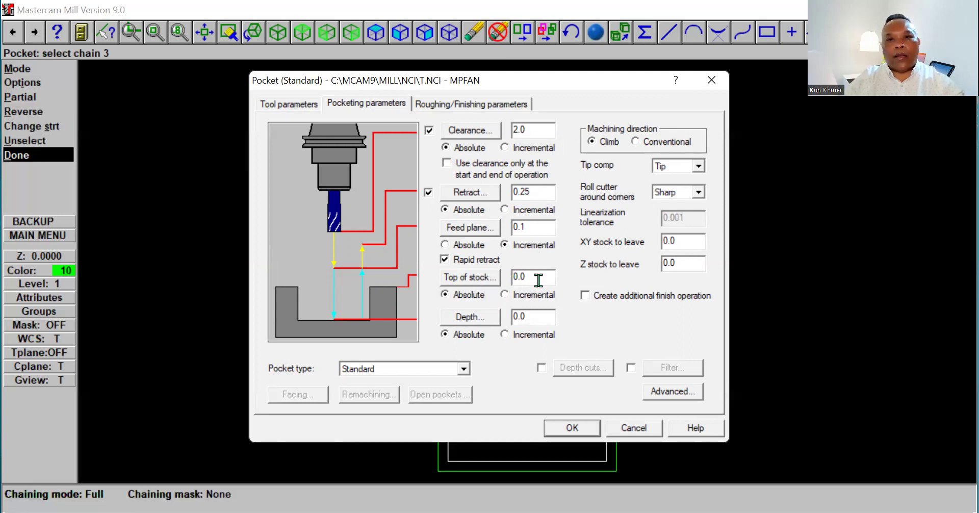
left_click_drag(539, 278, 512, 278)
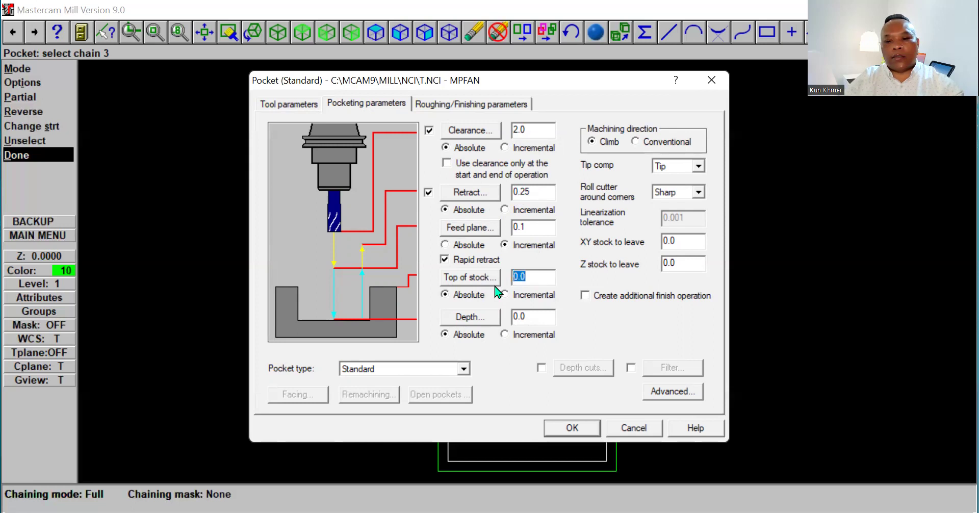
type(".75")
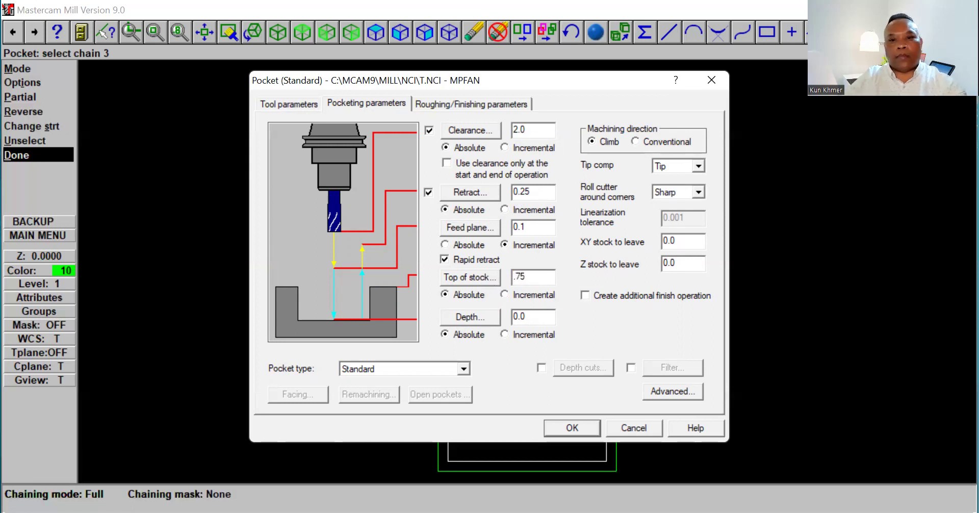
left_click(536, 318)
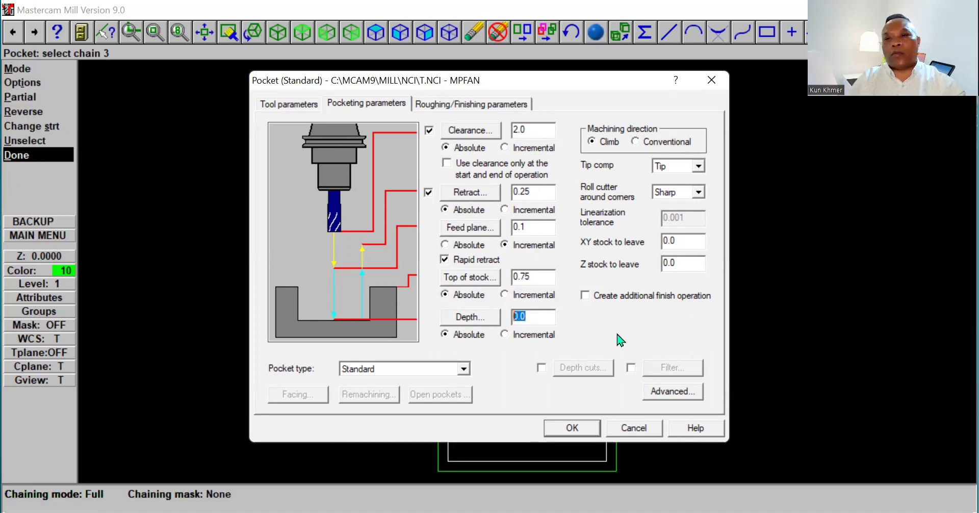
type(".2")
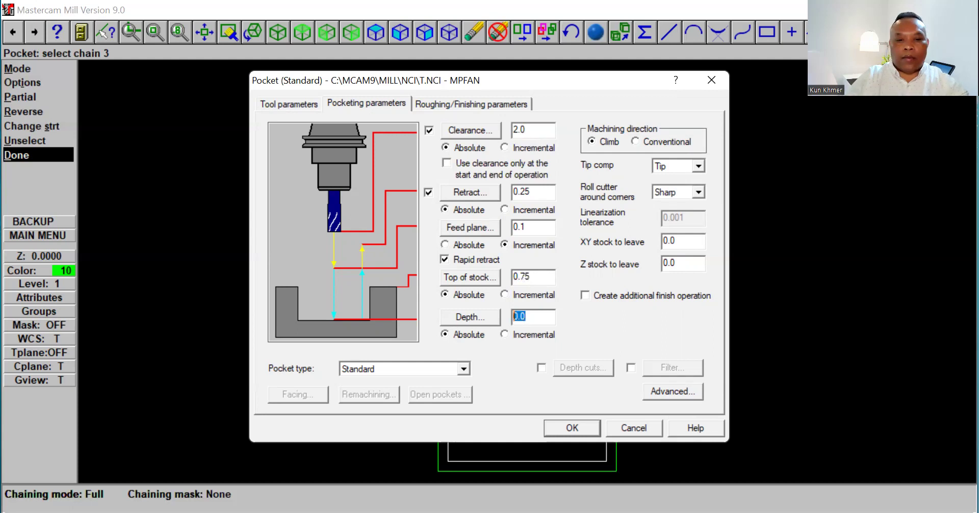
type("5")
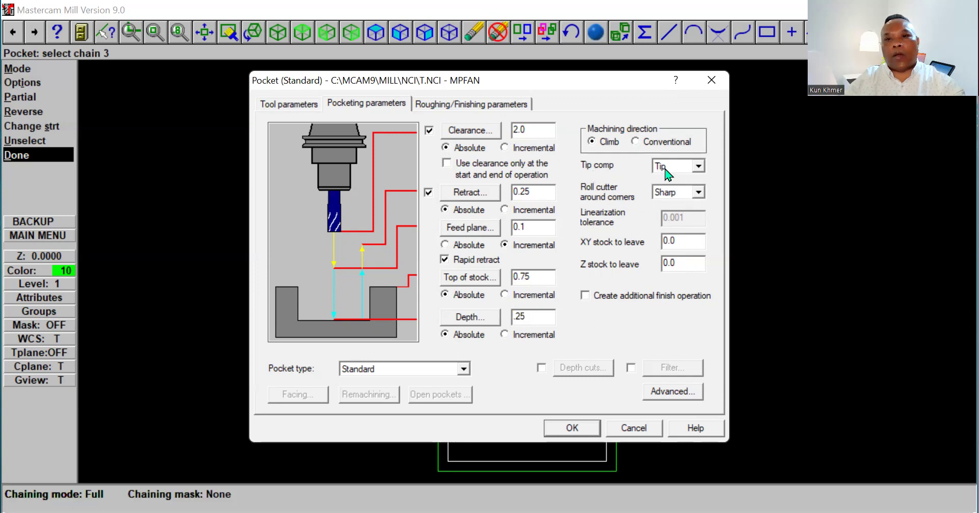
Set the pocket's tip compensation to Center and the rolling of the cutter around corners to None.
left_click(699, 167)
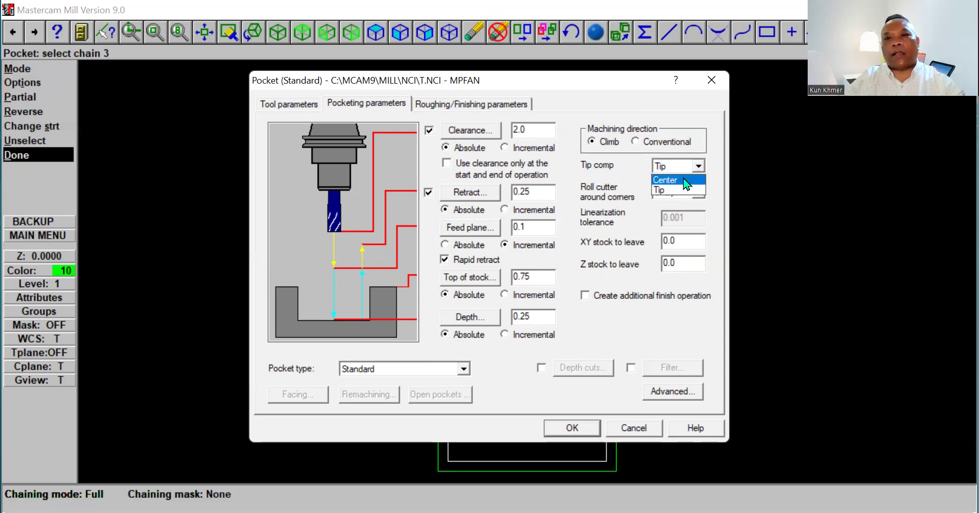
left_click(685, 180)
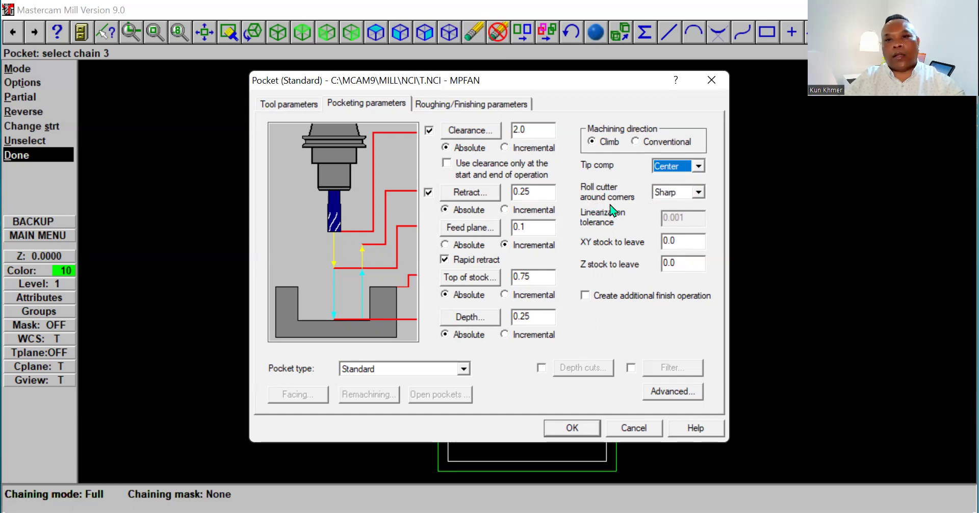
left_click(700, 192)
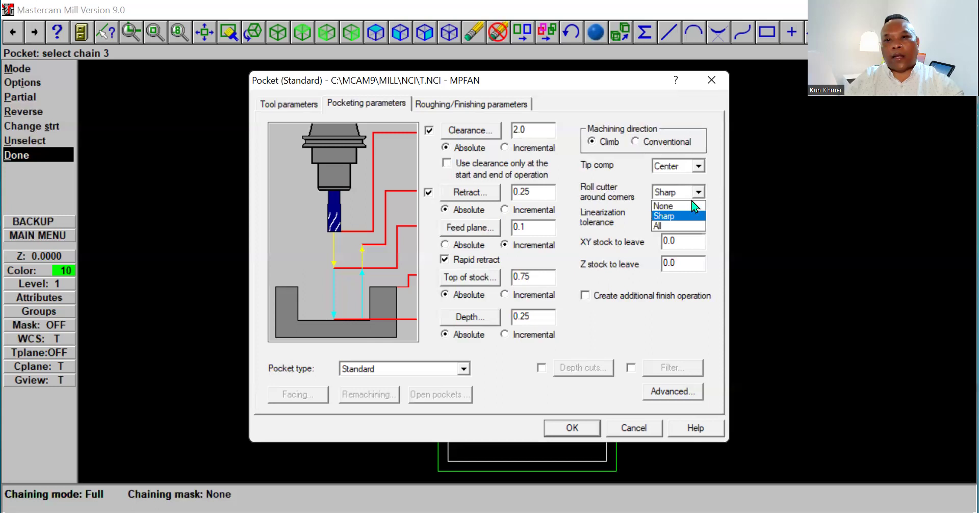
left_click(689, 205)
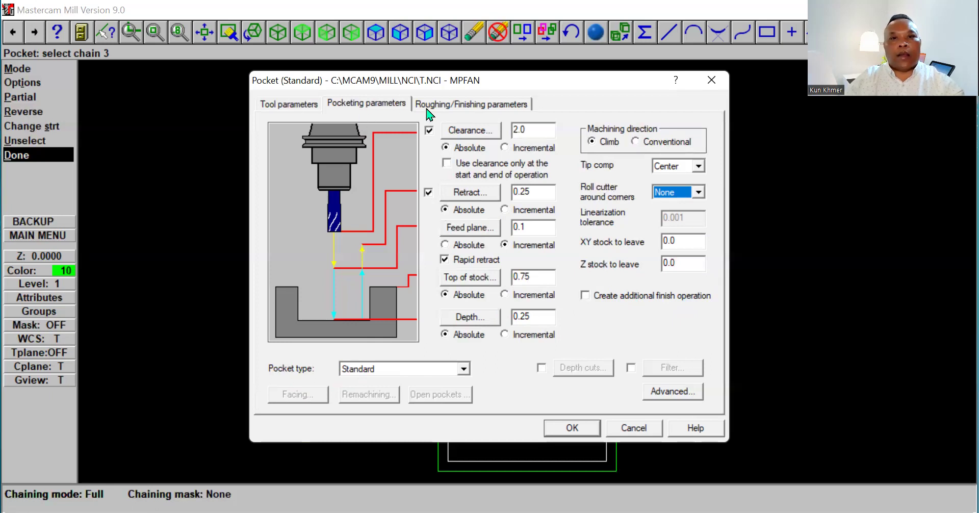
Choose Parallel Spiral as the roughing cutting method and generate the pocket toolpath.
left_click(494, 106)
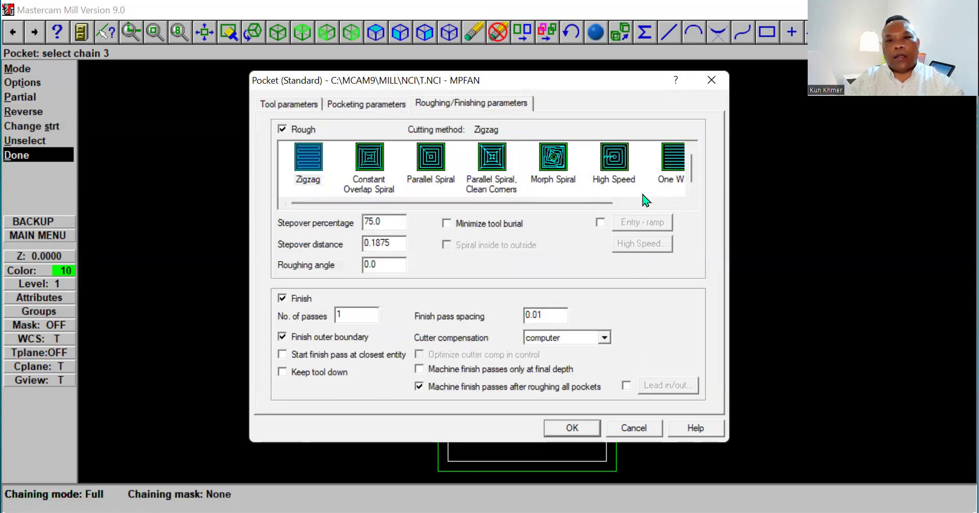
left_click_drag(586, 204, 551, 212)
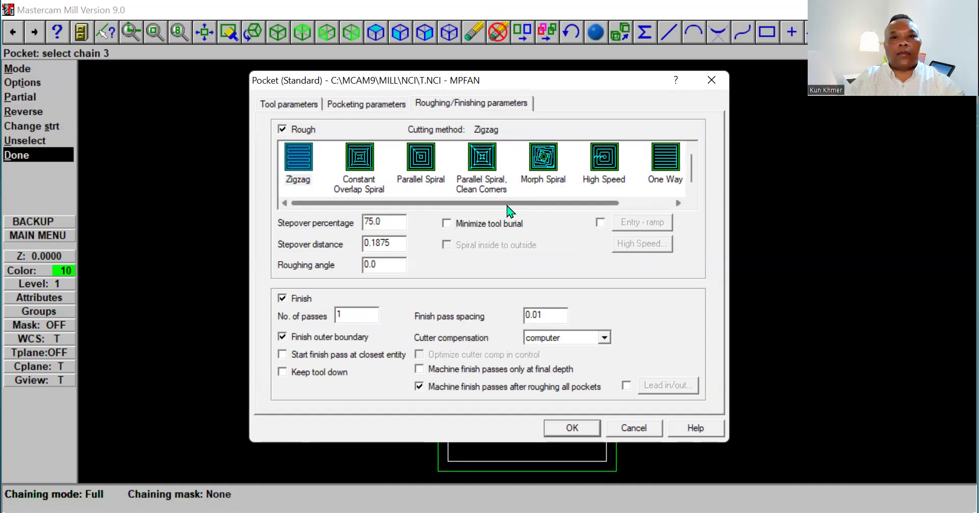
left_click(422, 164)
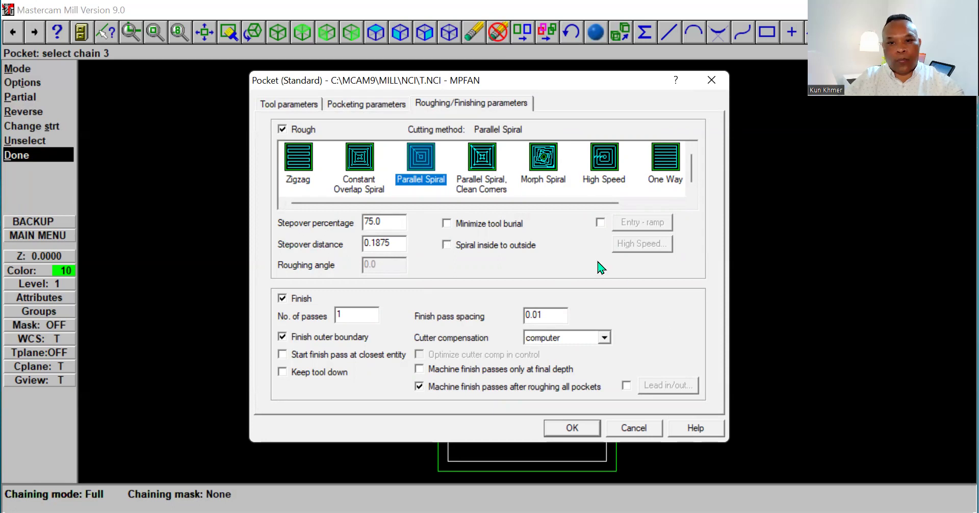
left_click(566, 429)
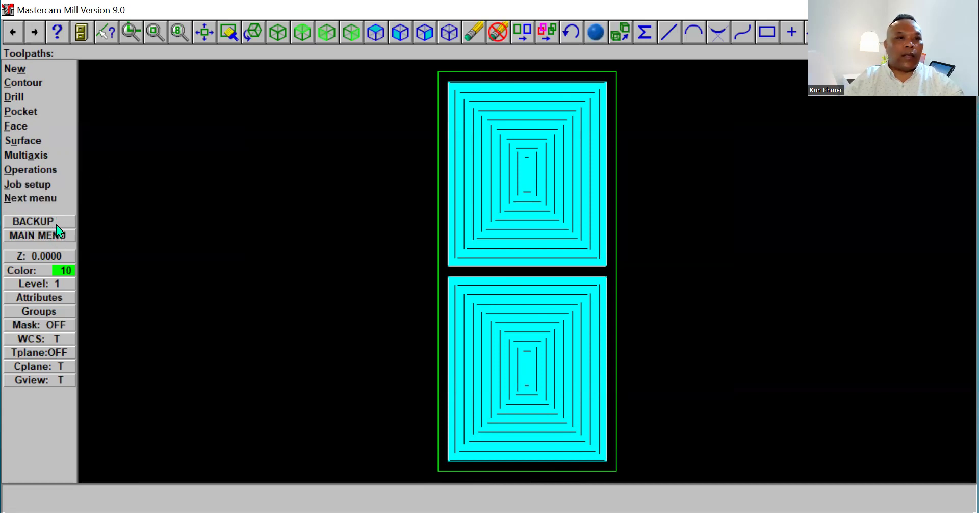
Start a contour toolpath and chain the outer rectangle as its geometry.
left_click(29, 82)
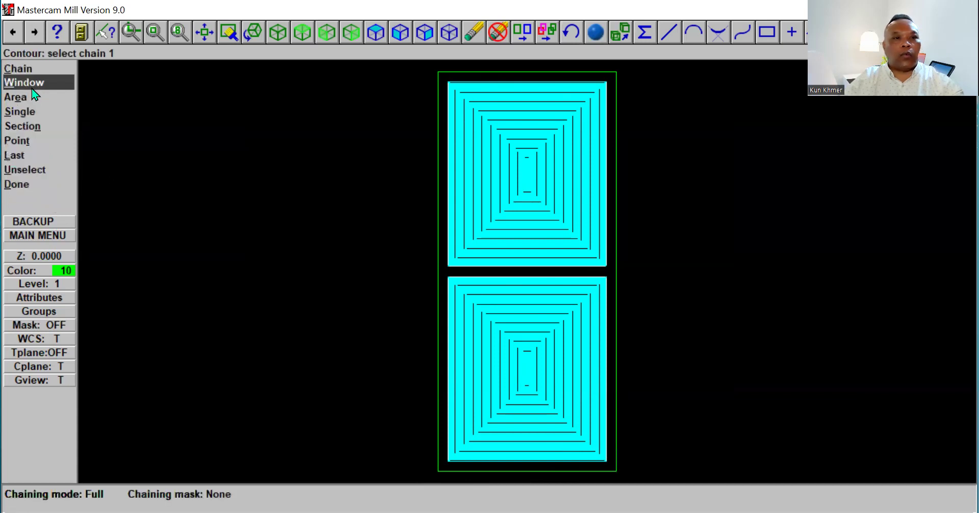
left_click(20, 70)
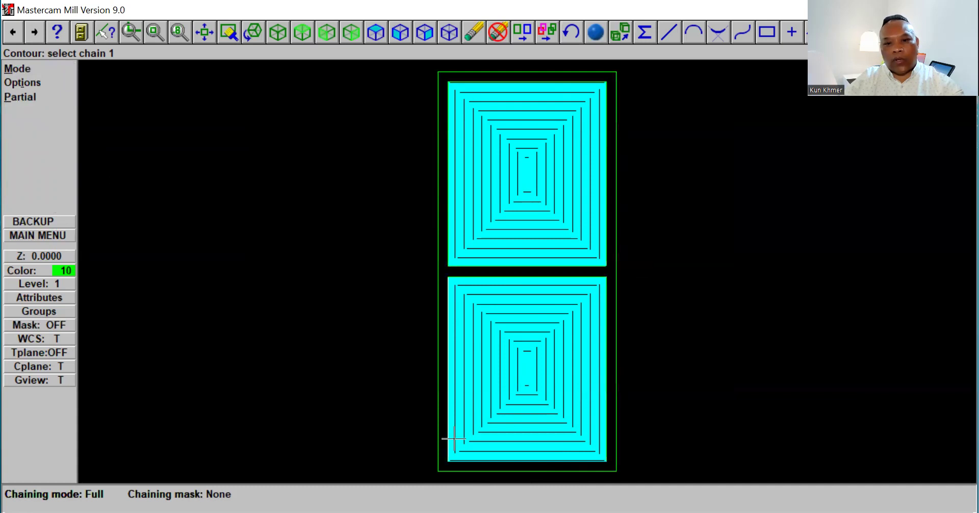
left_click(437, 451)
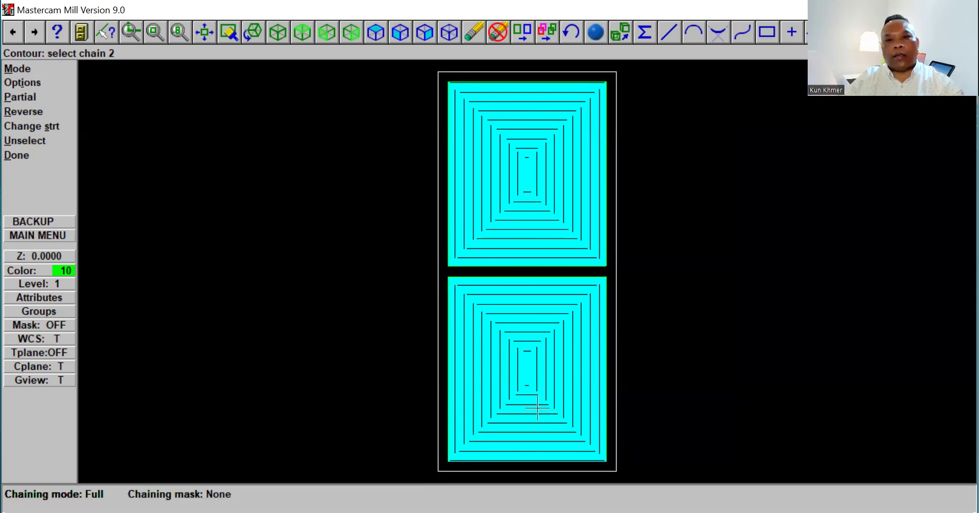
left_click(36, 155)
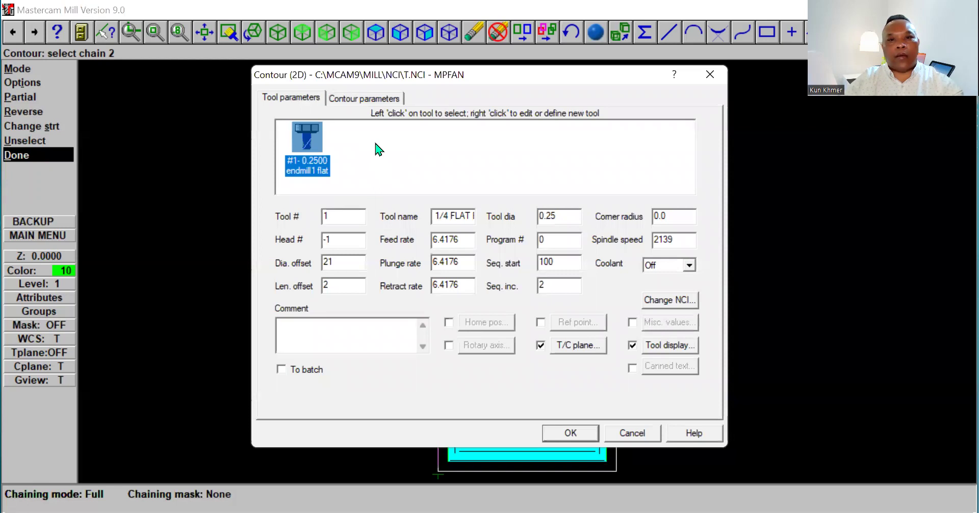
Add the 1/2 flat endmill from the tool library to the contour operation.
right_click(378, 149)
left_click(411, 153)
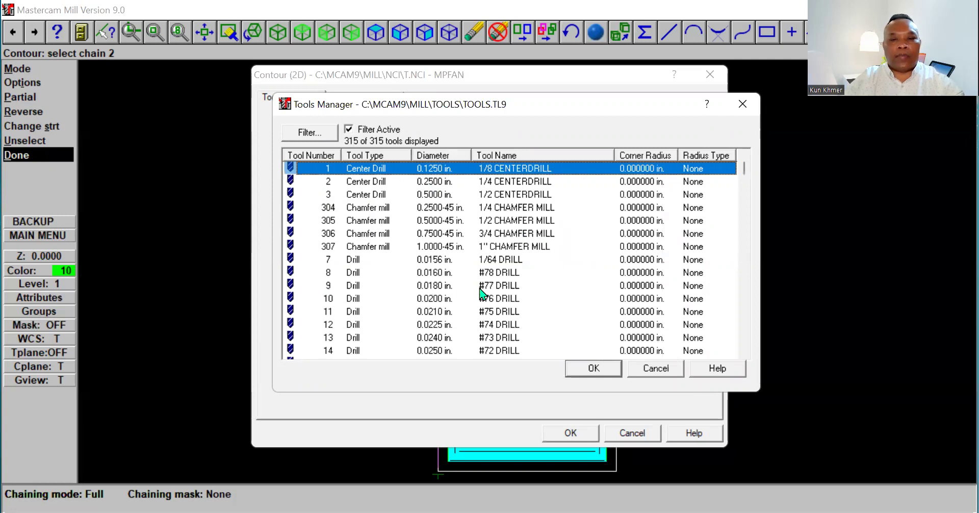
scroll(472, 293, "down", 15)
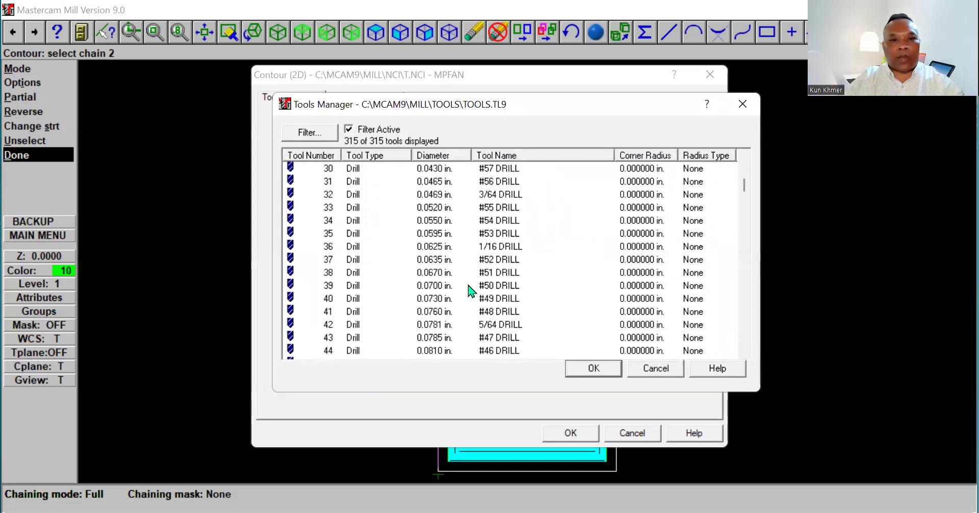
scroll(469, 290, "down", 20)
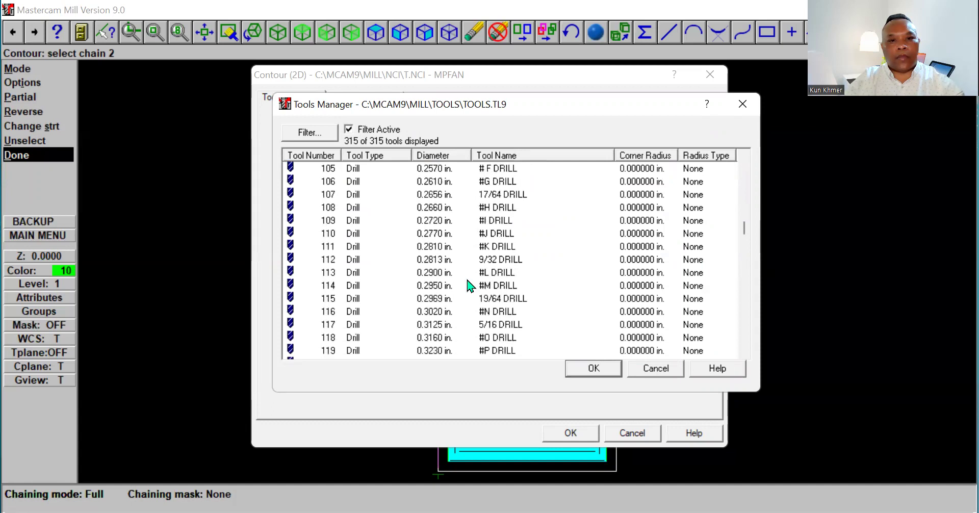
scroll(469, 284, "down", 18)
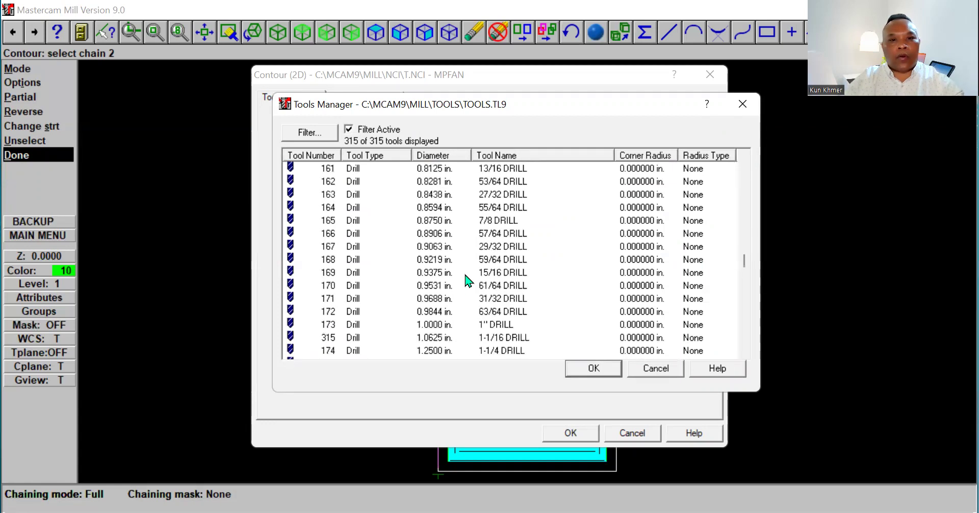
scroll(468, 279, "down", 3)
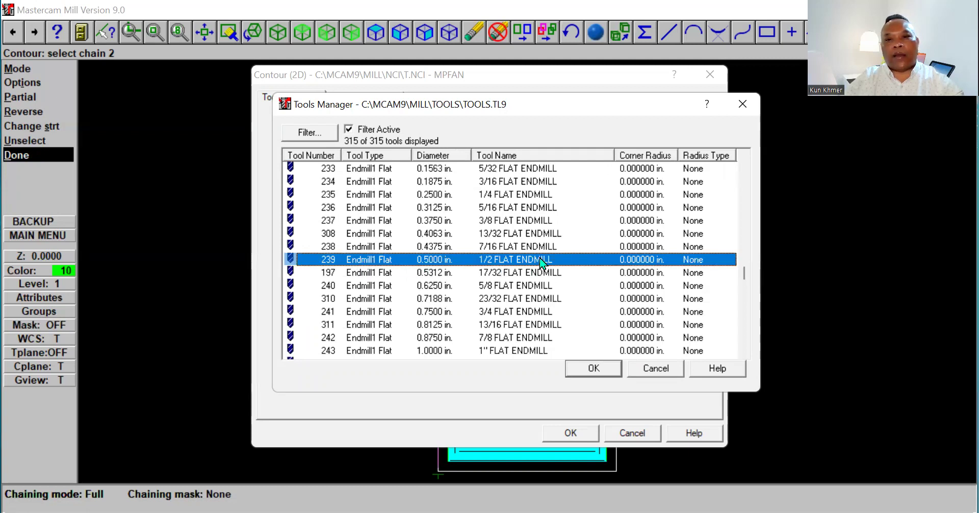
left_click(590, 368)
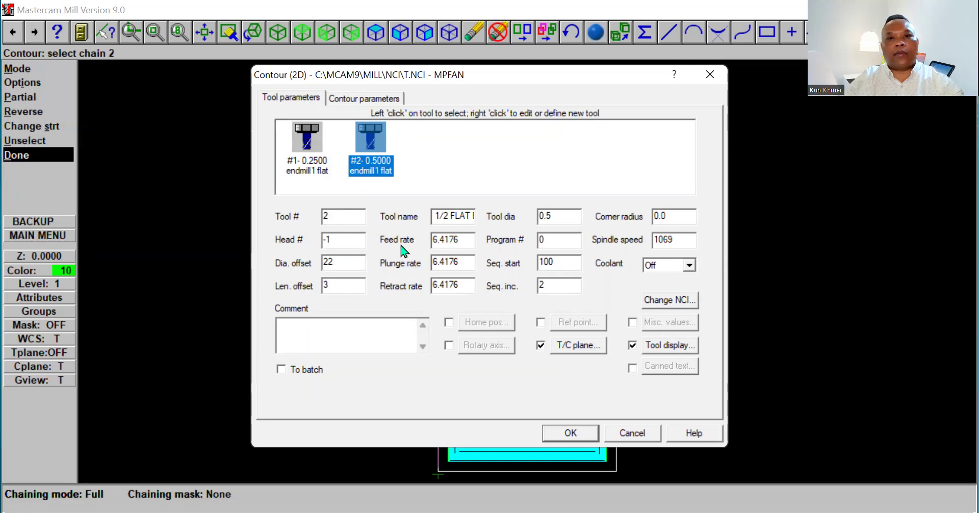
Set the 1/2 endmill's feed rate to 400, plunge rate to 300, retract rate to 200 and spindle speed to 1800.
left_click_drag(460, 240, 420, 243)
type("400")
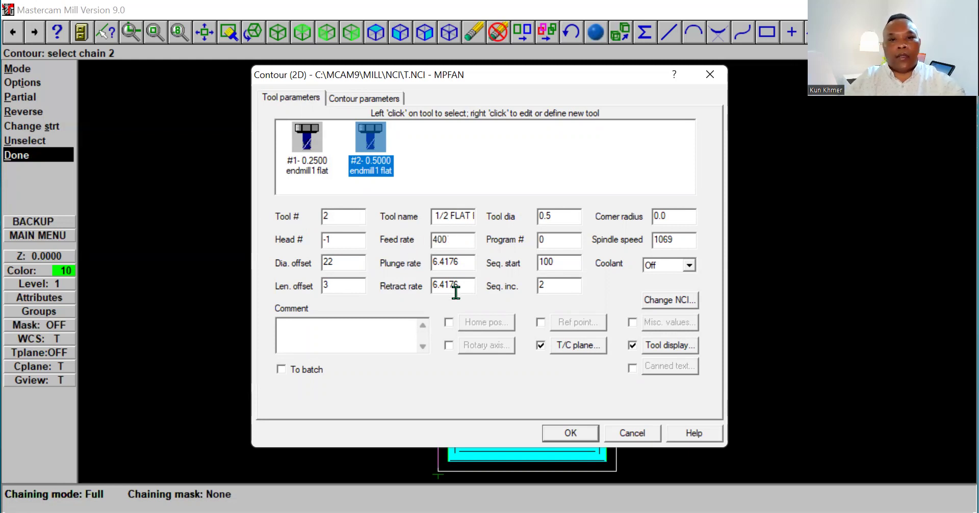
left_click(470, 260)
left_click_drag(470, 260, 424, 259)
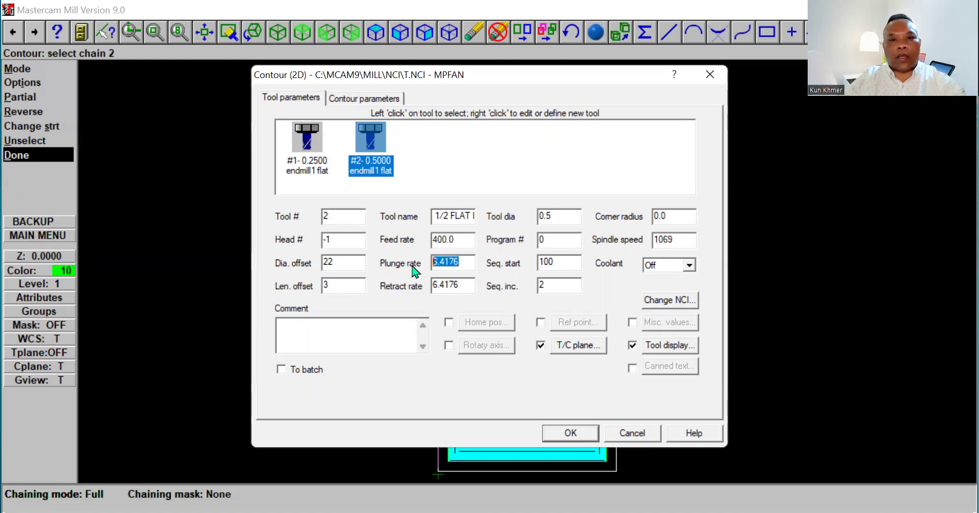
type("300")
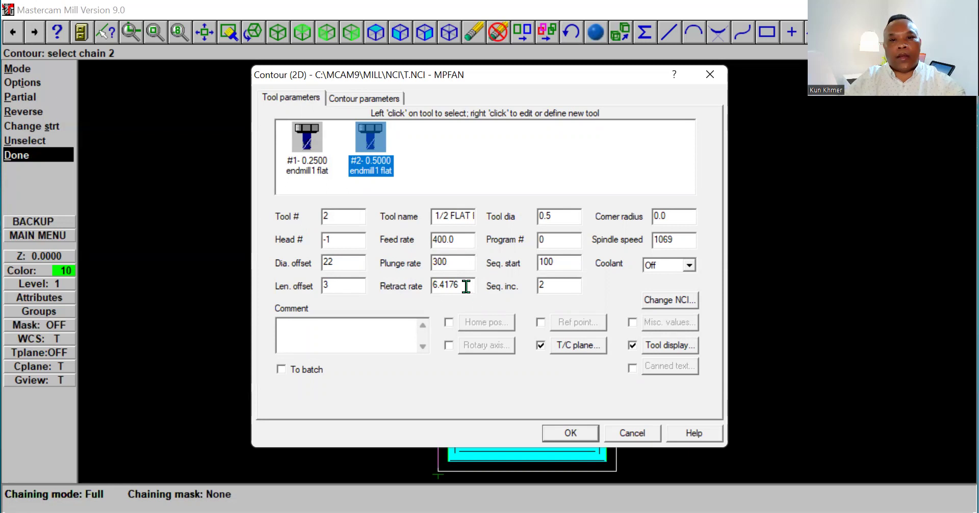
left_click_drag(465, 284, 426, 289)
type("200.")
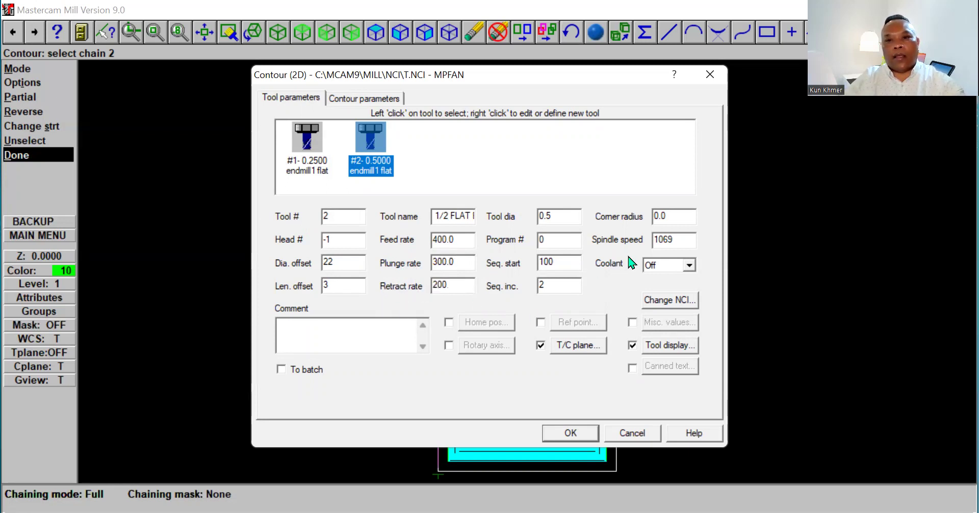
left_click_drag(684, 240, 648, 241)
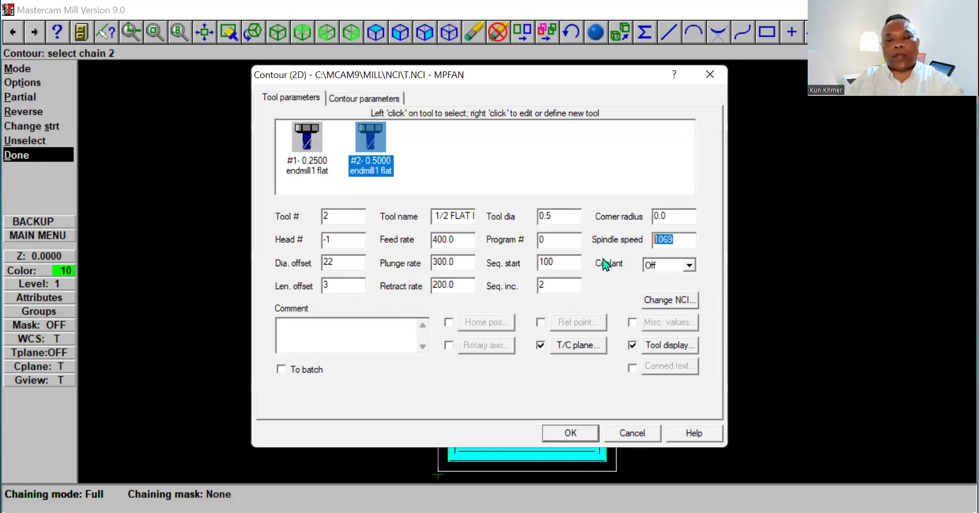
type("1800")
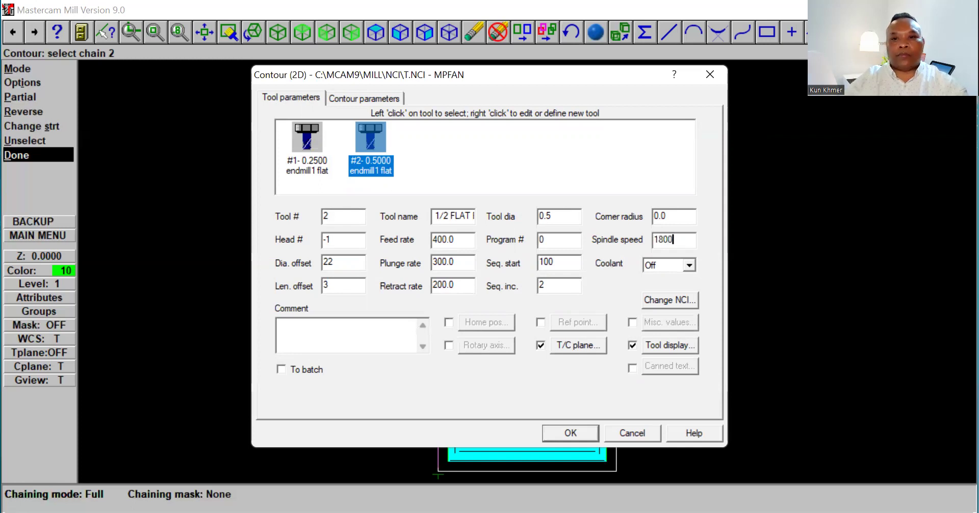
Enter the comment "2, Finish cut" for the contour operation and generate its toolpath.
left_click(327, 333)
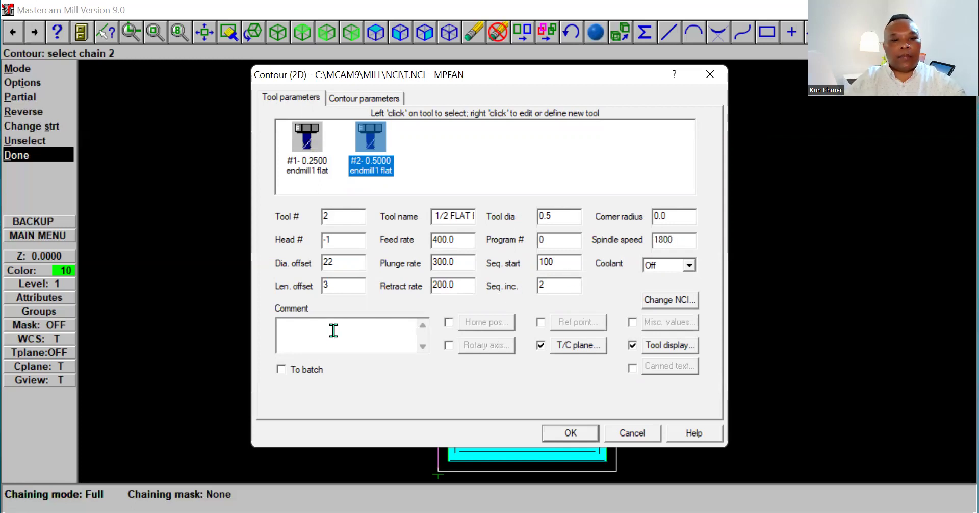
type("2")
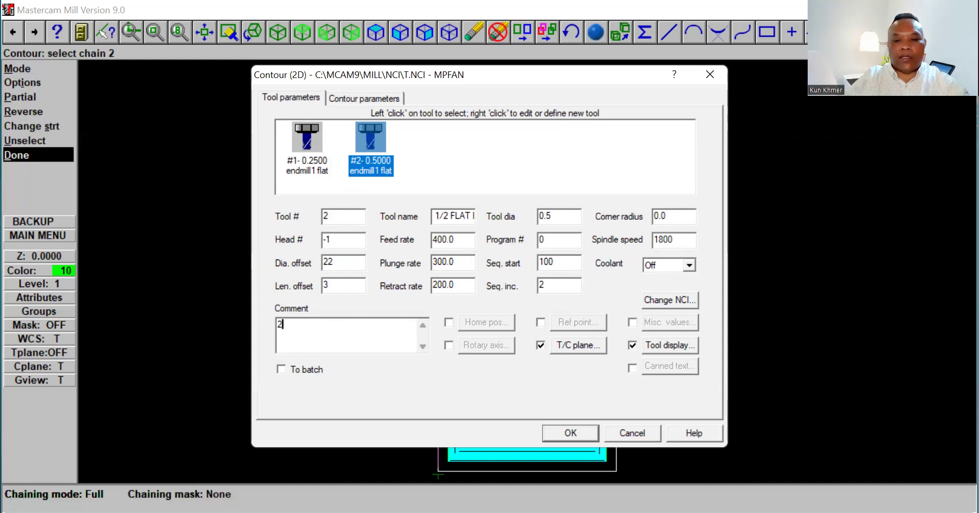
type(", ")
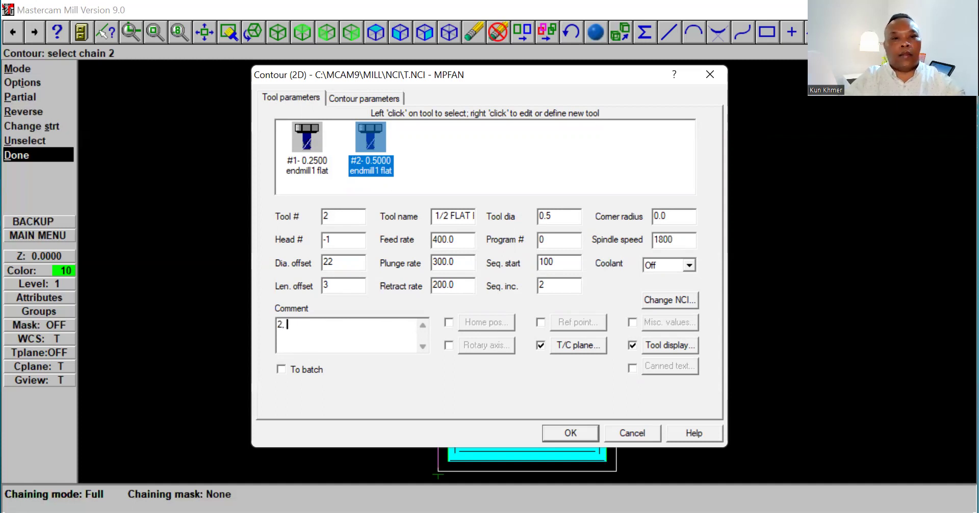
type("Fini")
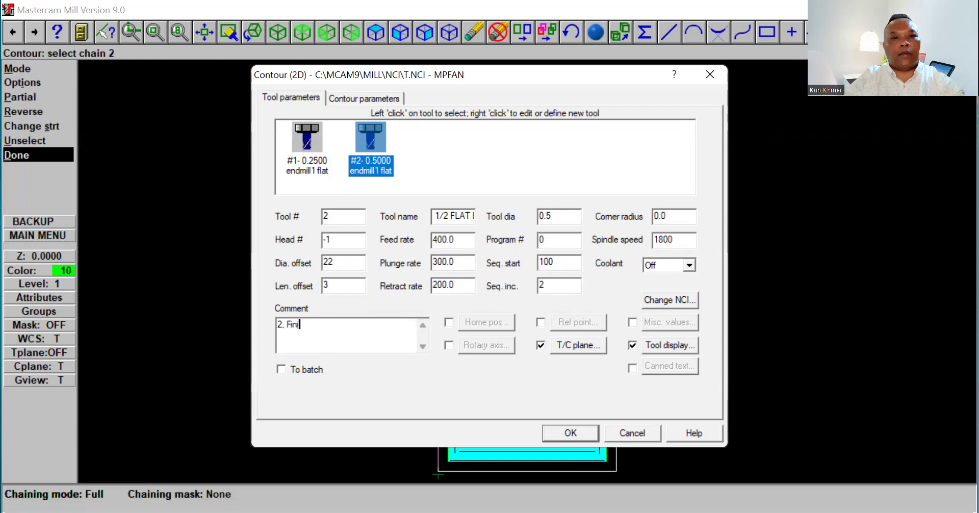
type("sh cut")
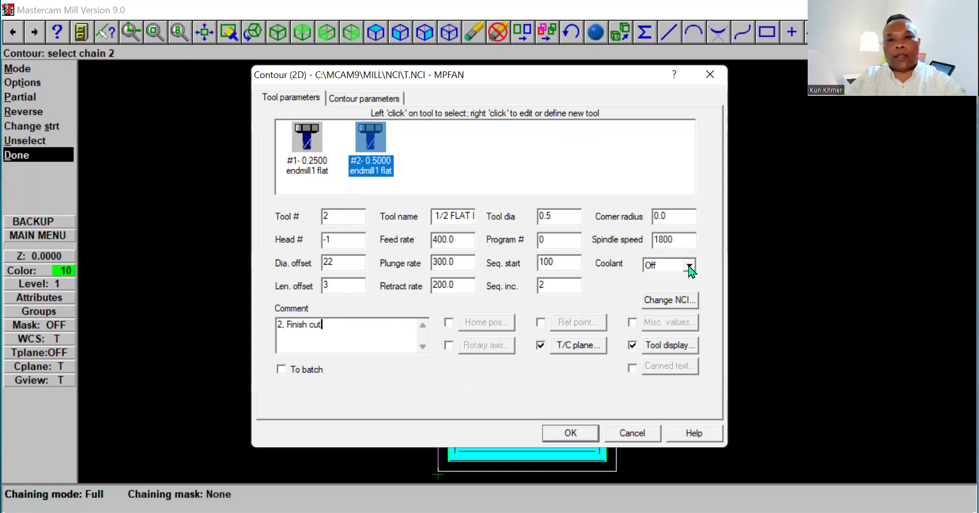
left_click(563, 432)
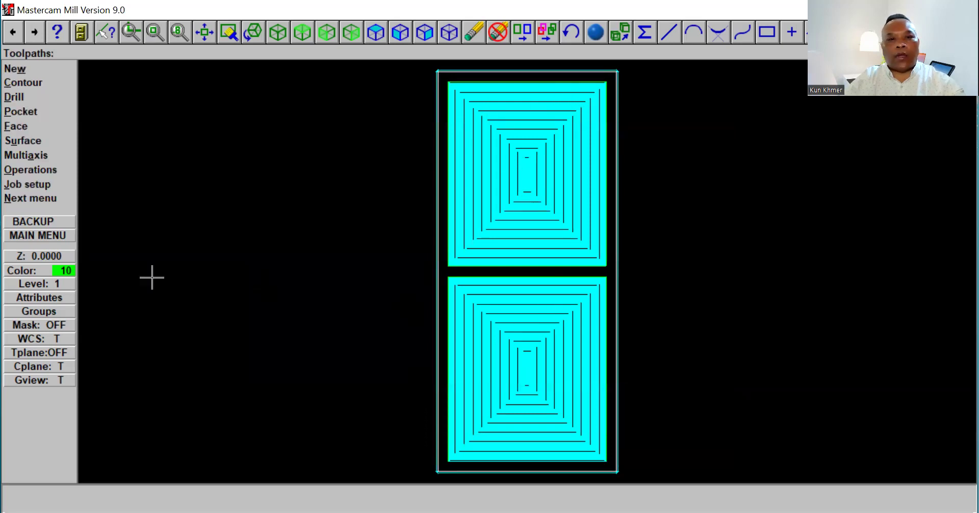
Select both the pocket and contour operations in the Operations Manager and run the Verify simulation.
left_click(56, 236)
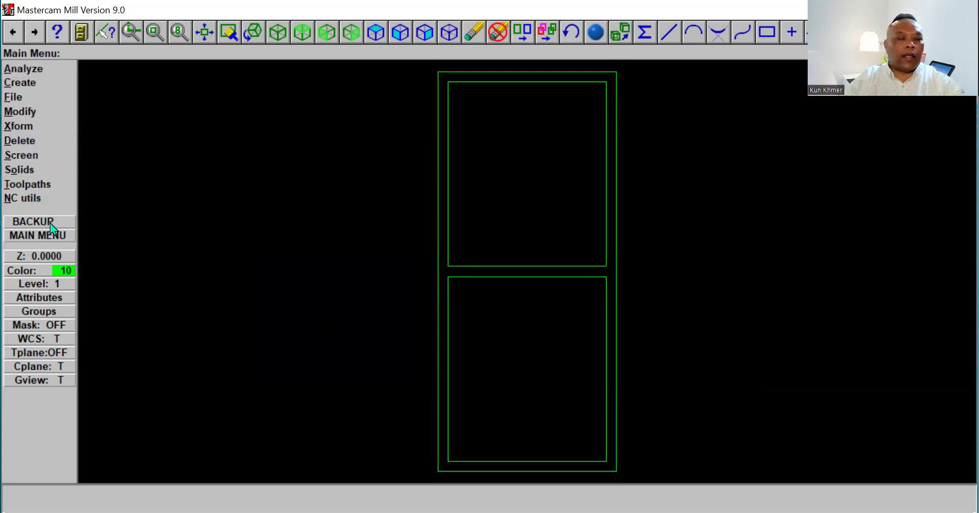
left_click(41, 185)
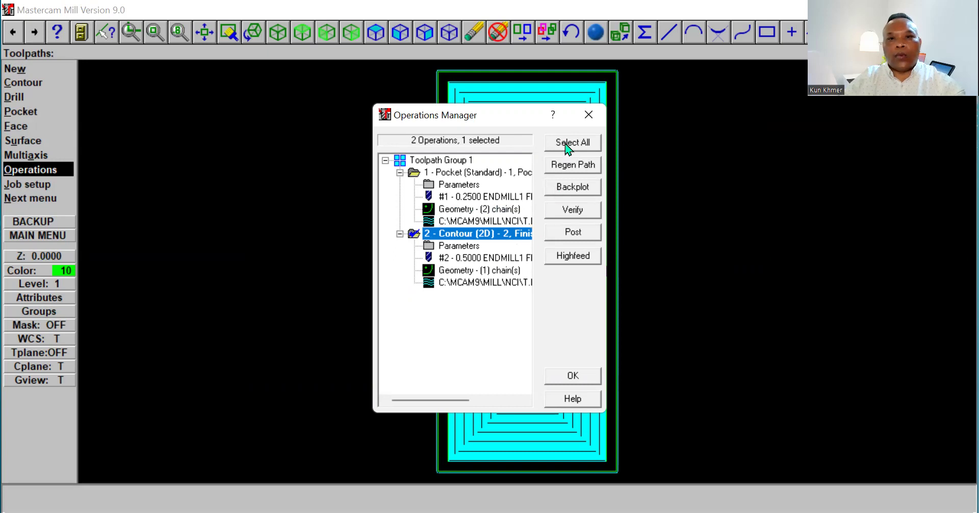
left_click(566, 147)
left_click(571, 211)
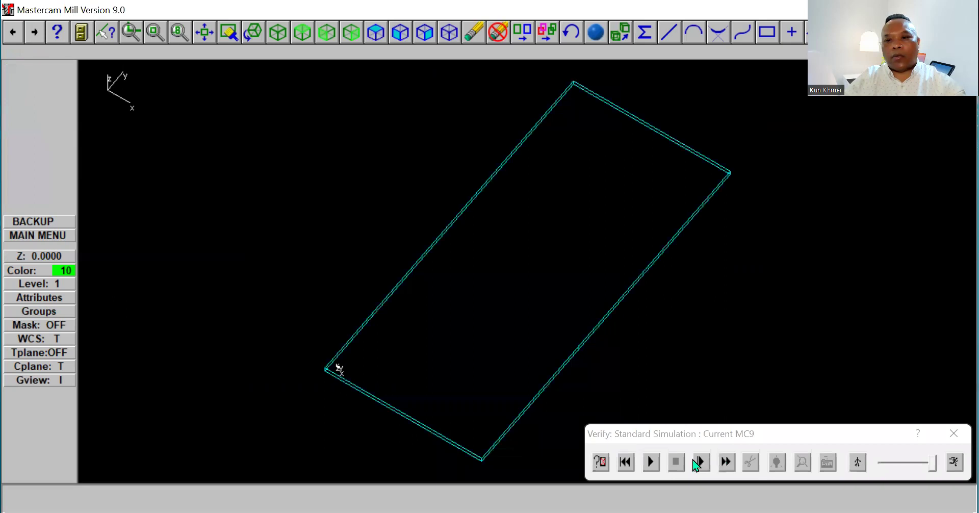
left_click(651, 462)
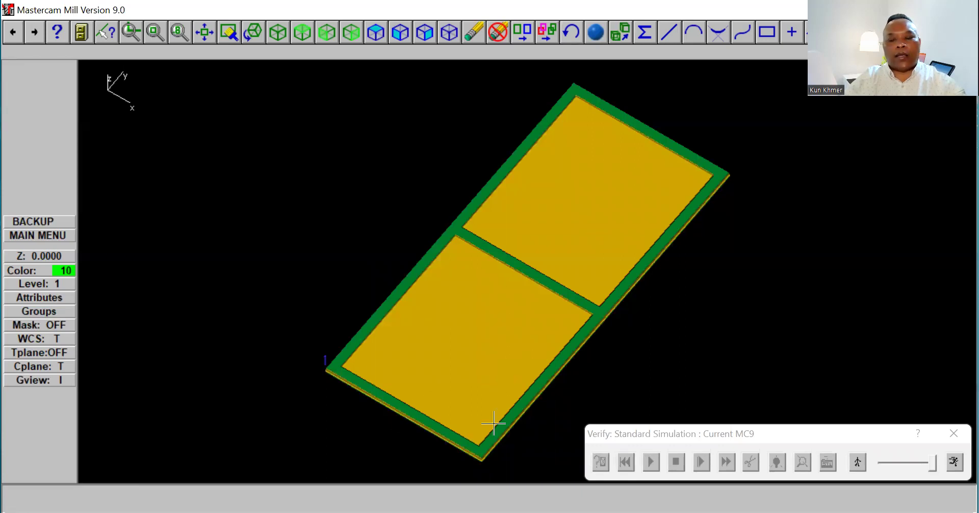
Lower the simulation speed, close the verification and start Verify again for both operations.
left_click_drag(934, 472, 907, 467)
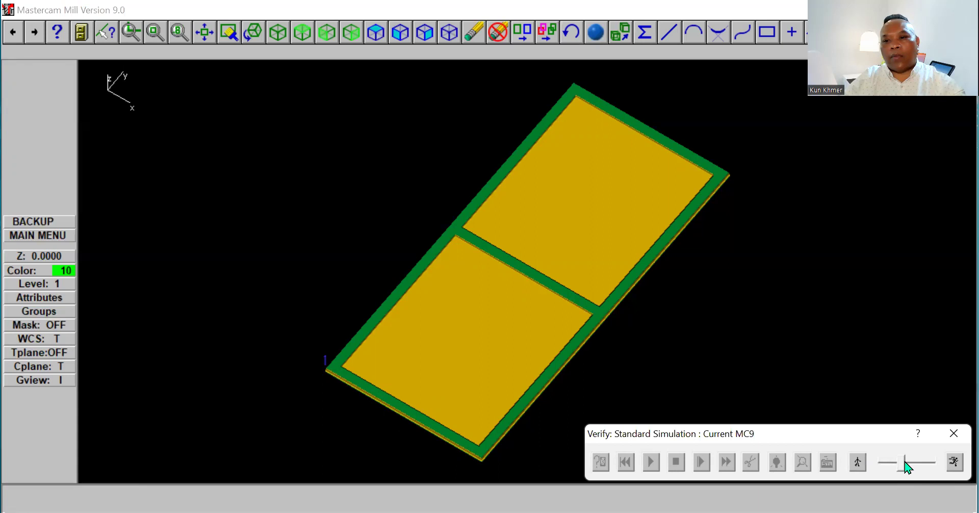
left_click(953, 433)
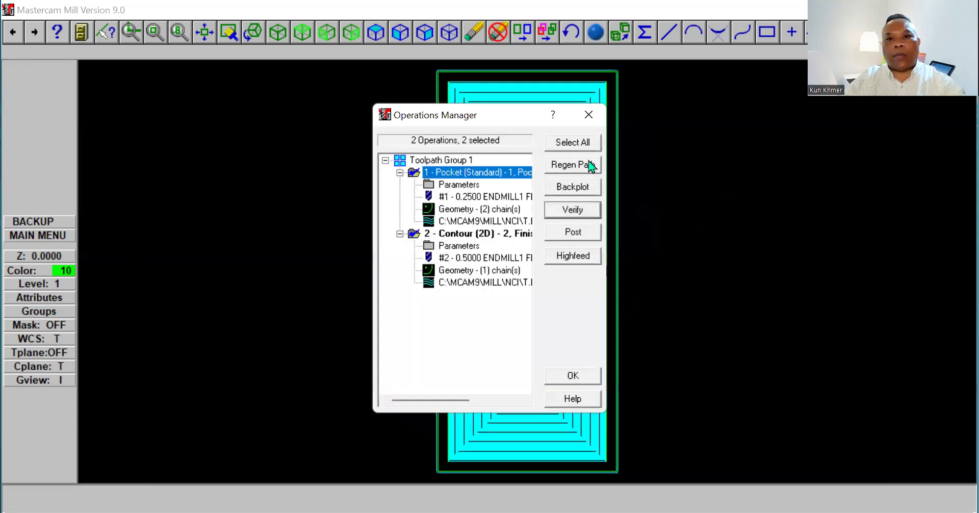
left_click(565, 218)
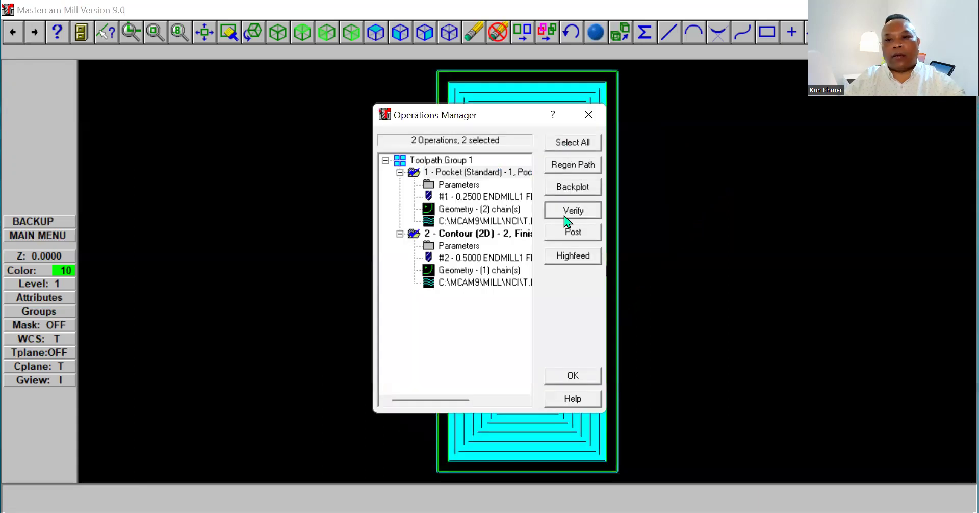